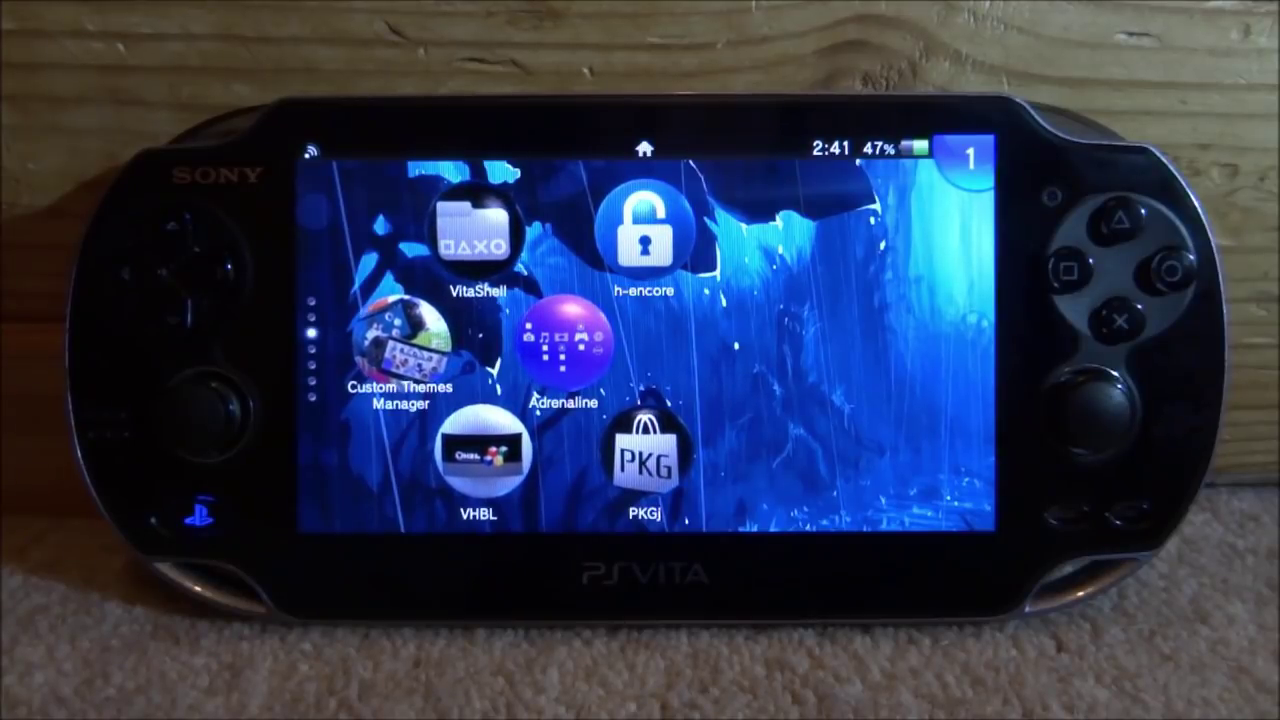
left_click(475, 232)
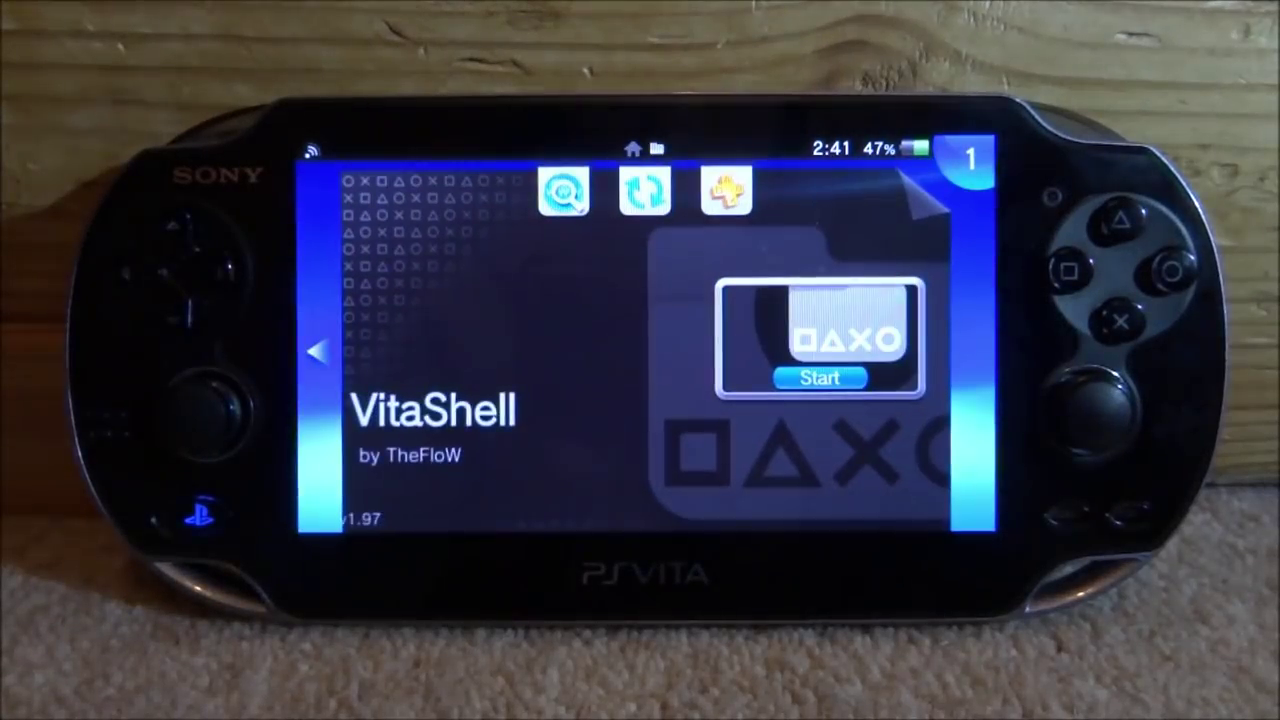
left_click(820, 377)
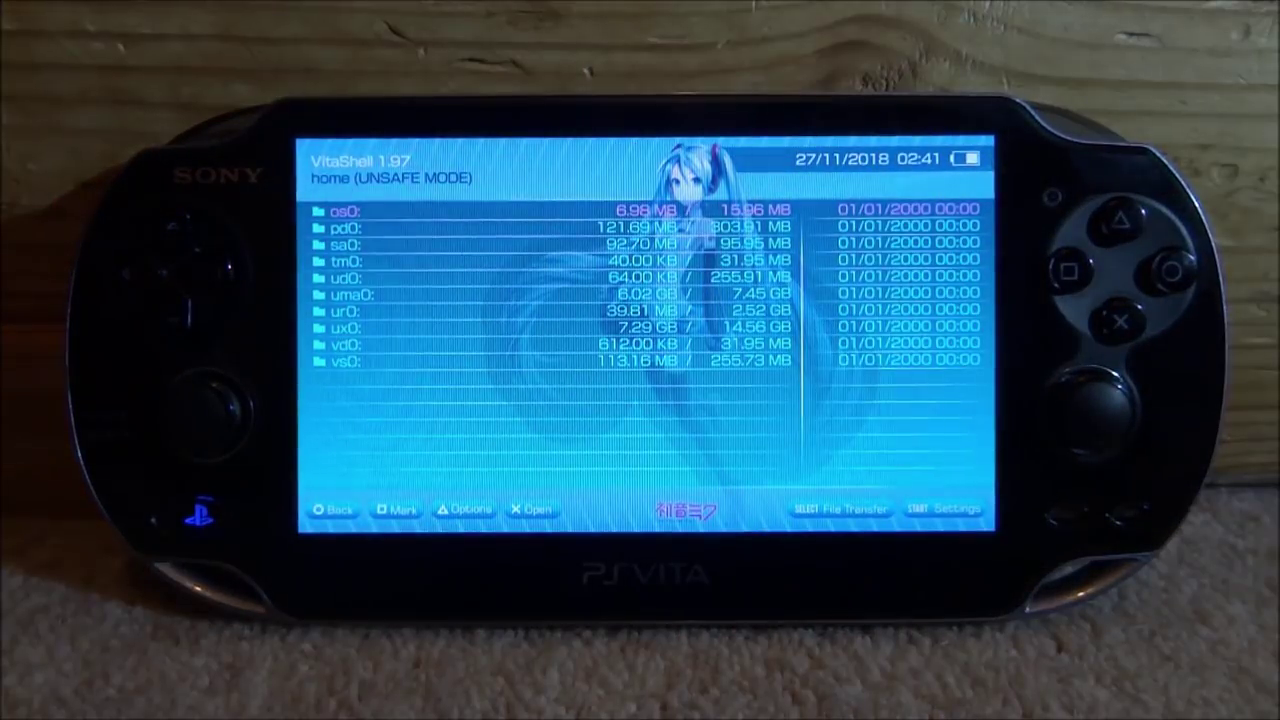
key("Down")
key("Down")
key("Down")
key("Down")
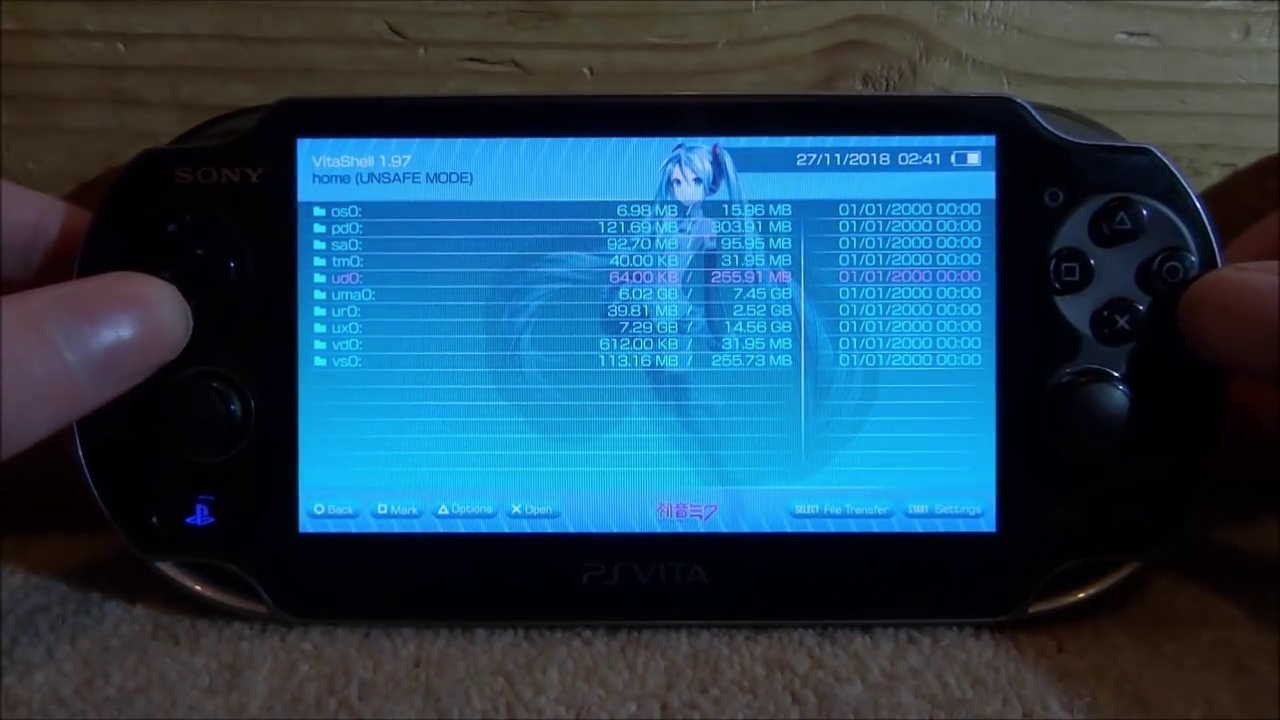
key("Down")
key("Down")
key("Down")
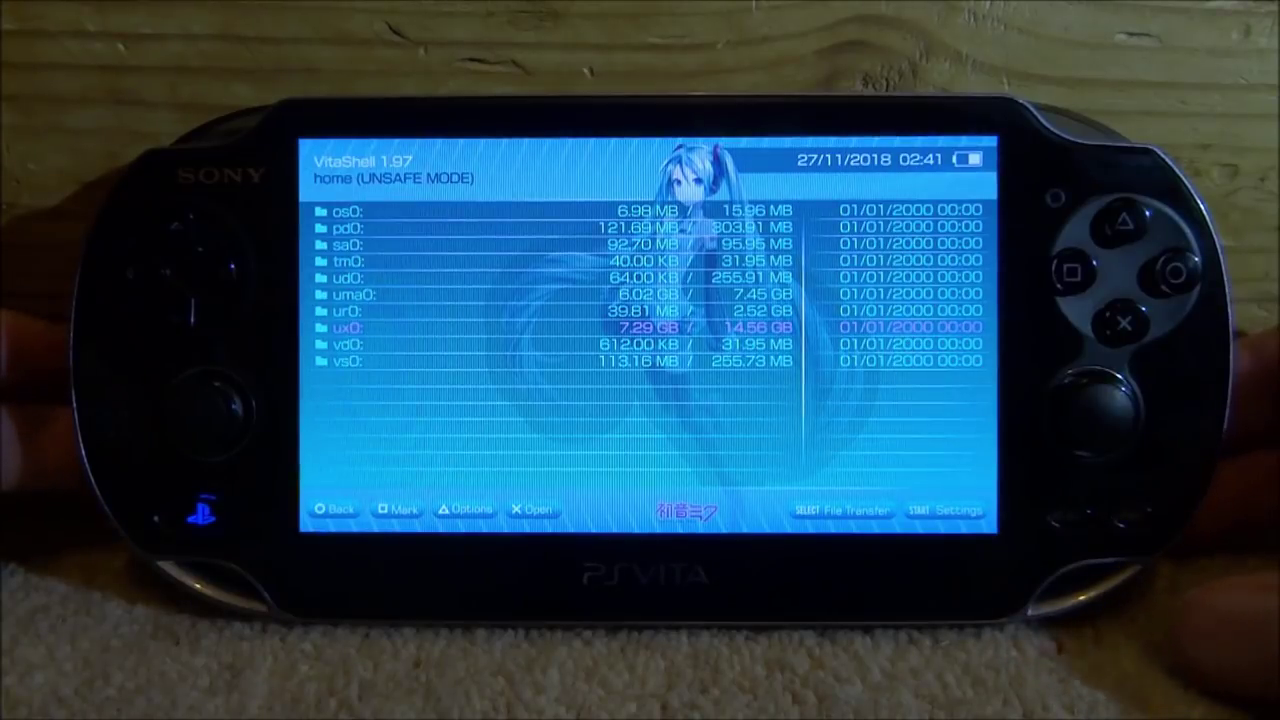
key("Select")
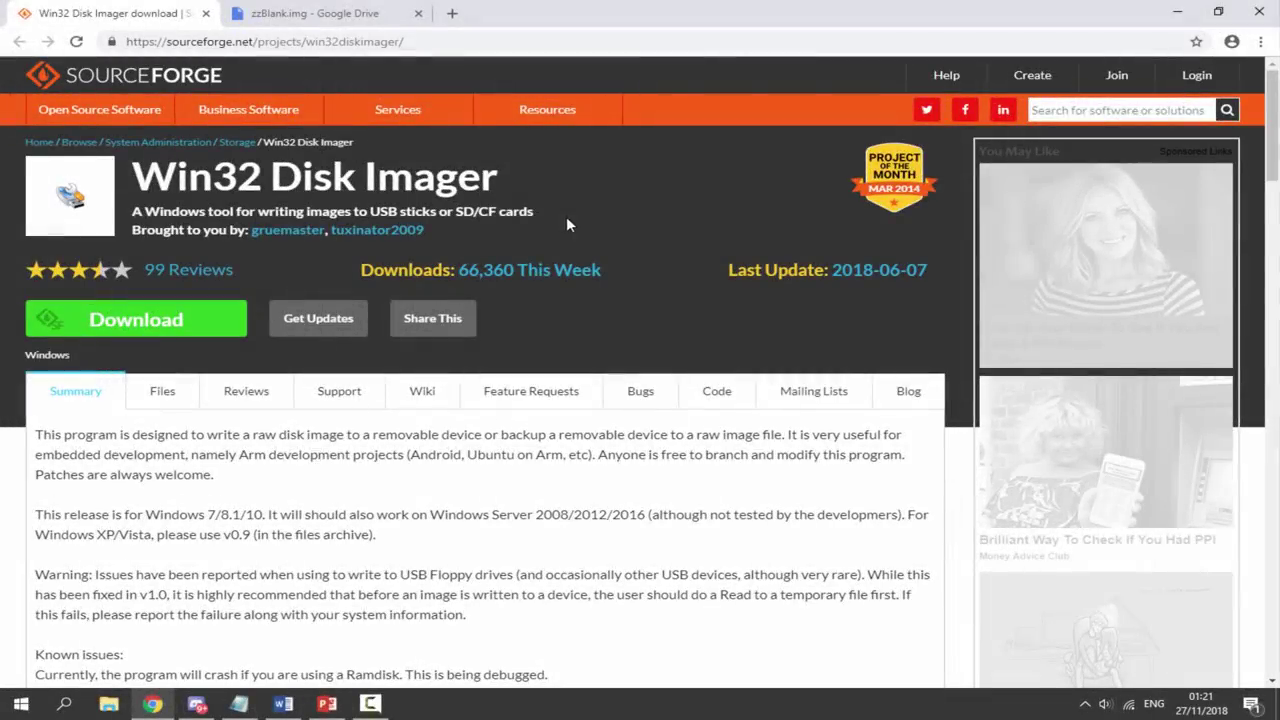
Switch to File Explorer to check USB Drive (E:) under This PC, and return to the Chrome window
left_click(109, 704)
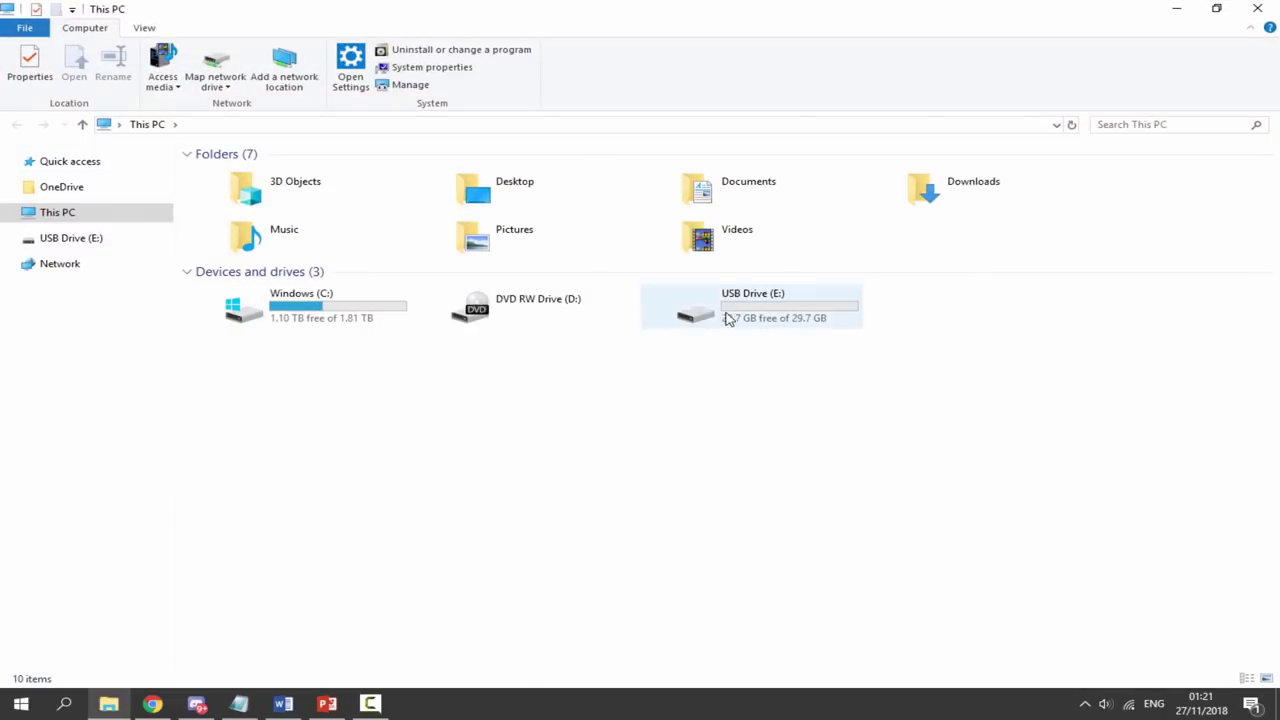
left_click(722, 325)
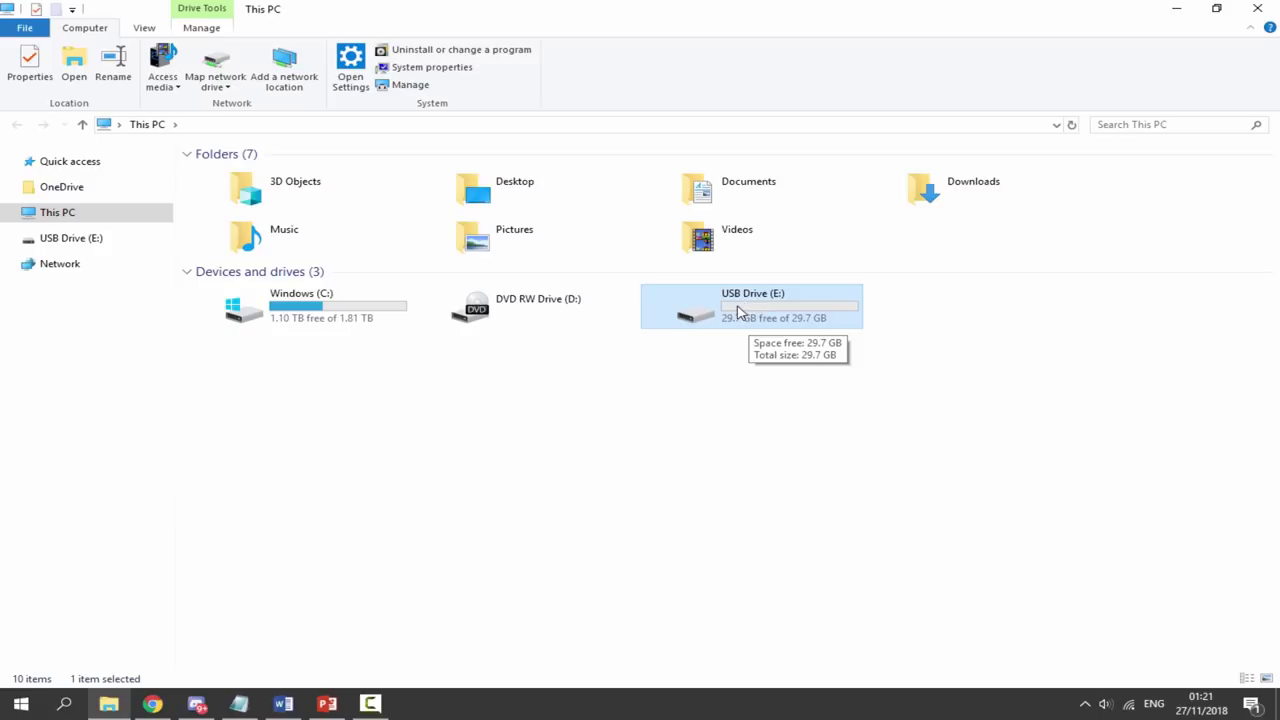
left_click(152, 704)
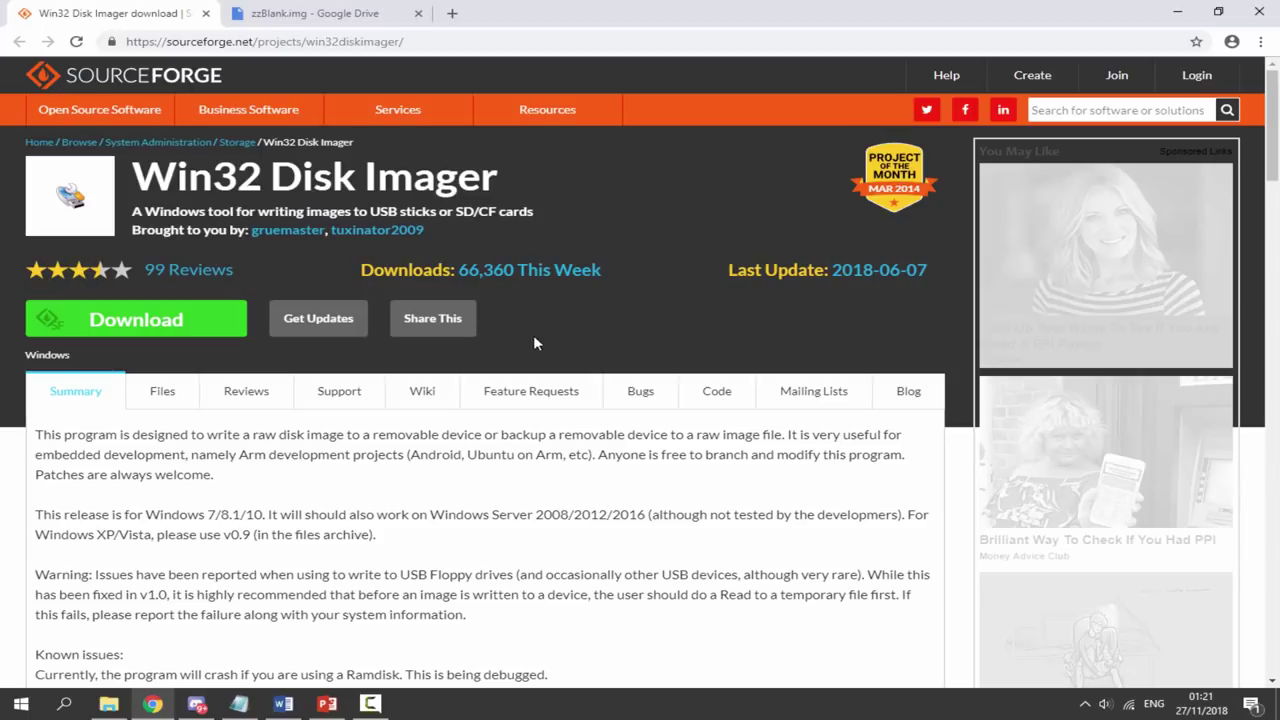
Download the Win32 Disk Imager installer from its SourceForge page and zzBlank.img from the open Google Drive page
left_click_drag(137, 175, 528, 172)
left_click(560, 180)
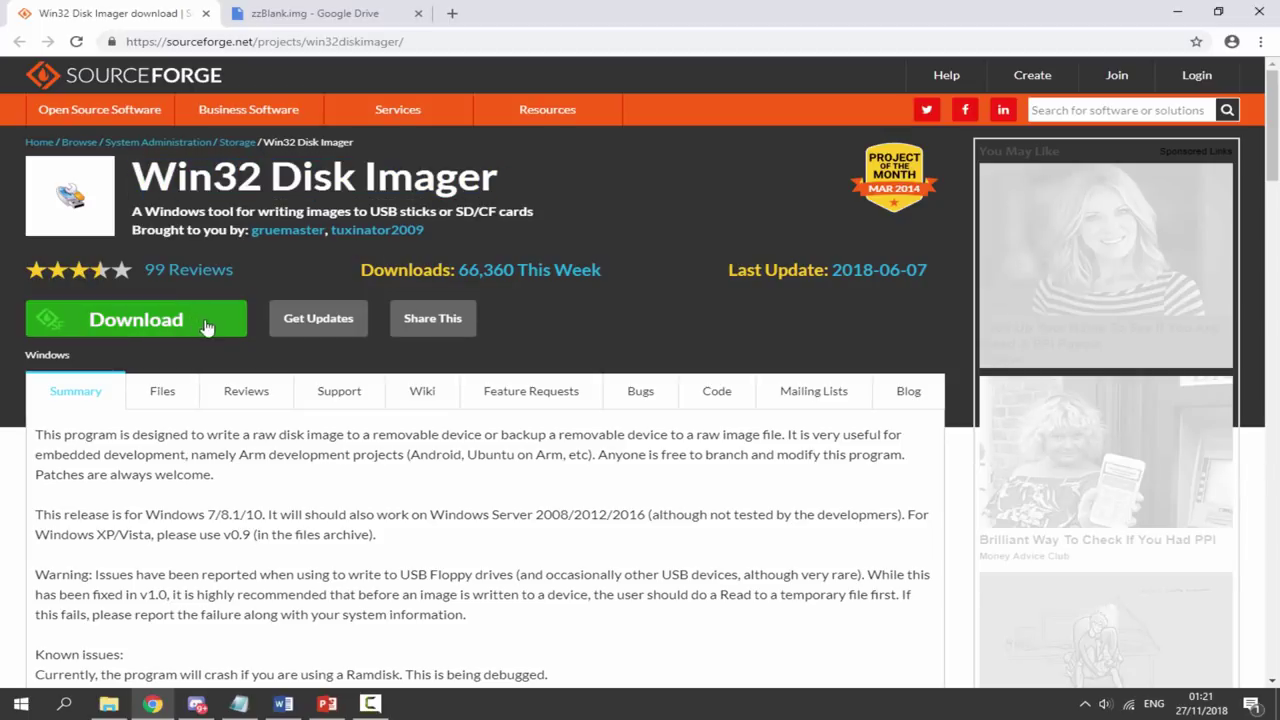
left_click(170, 319)
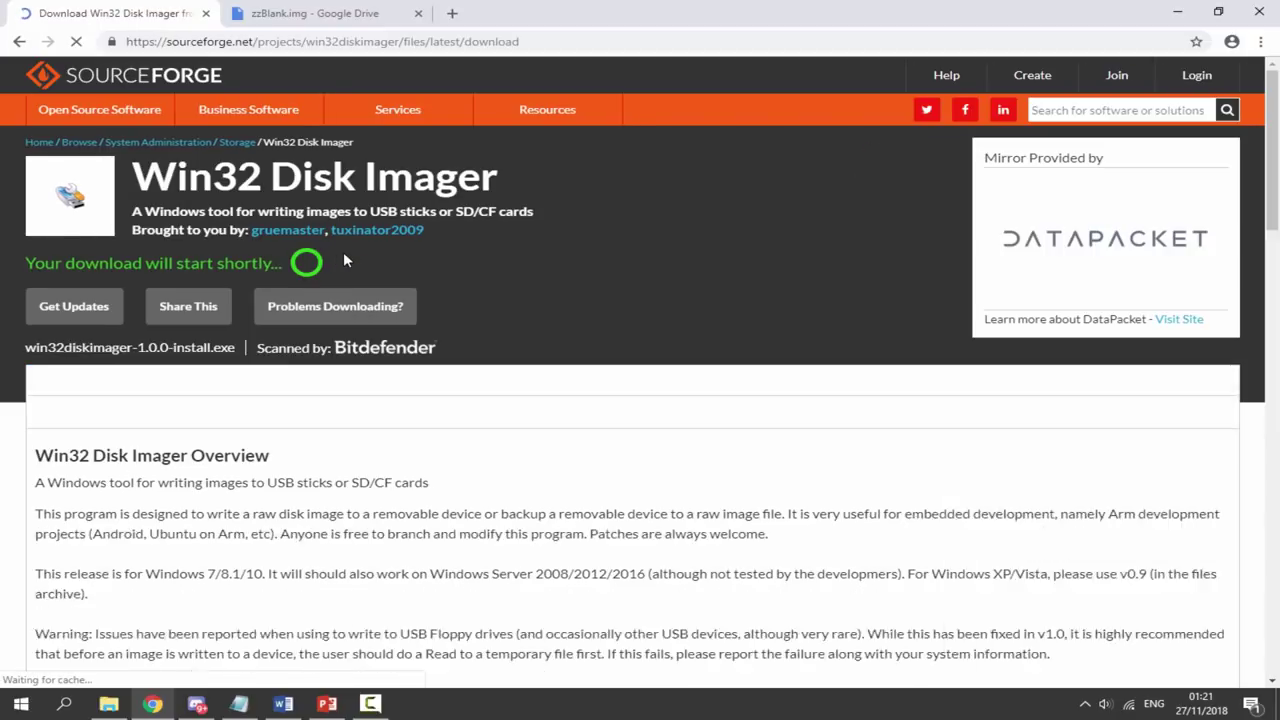
left_click(305, 15)
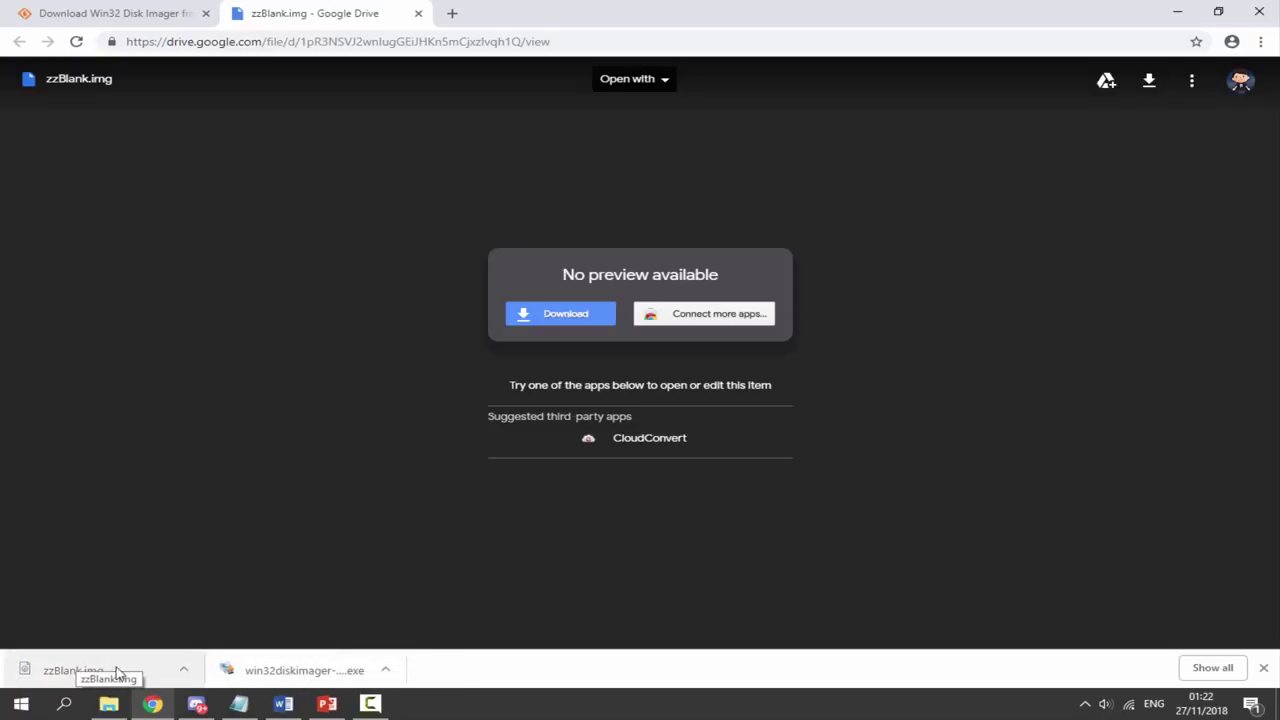
left_click(1263, 667)
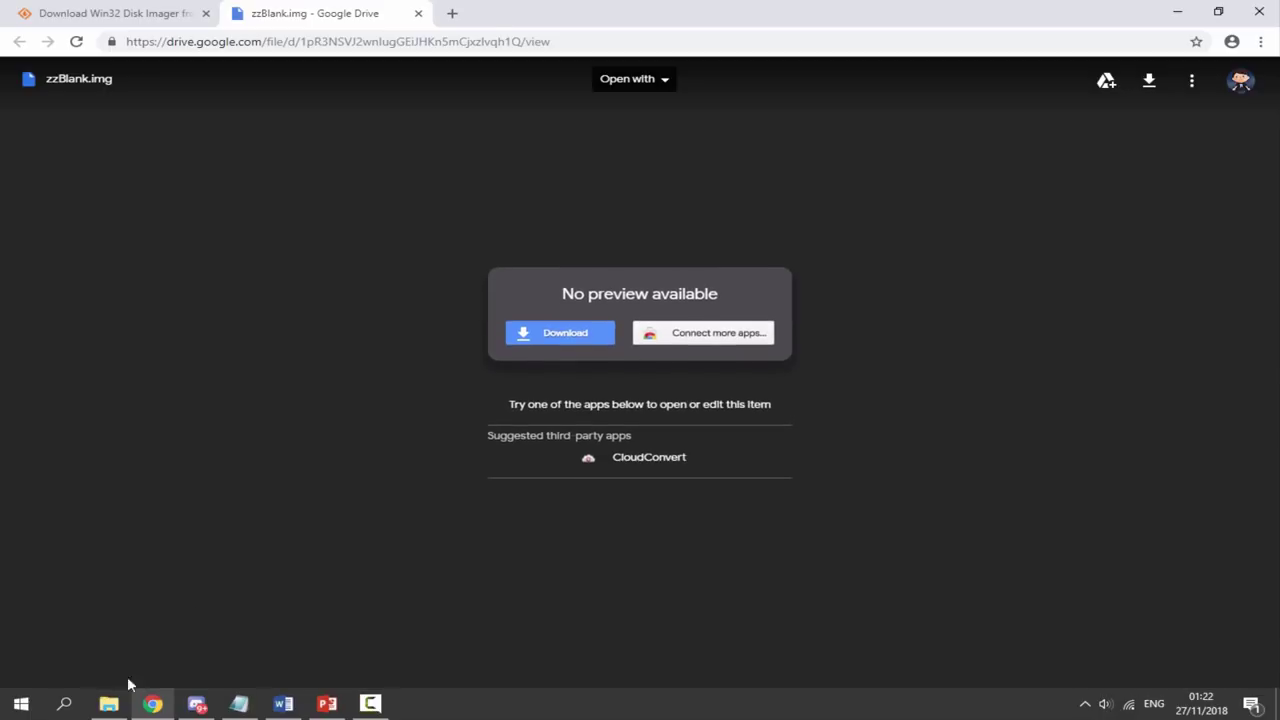
Switch to File Explorer and run win32diskimager-1.0.0-install.exe from the Downloads folder
left_click(106, 704)
double_click(922, 198)
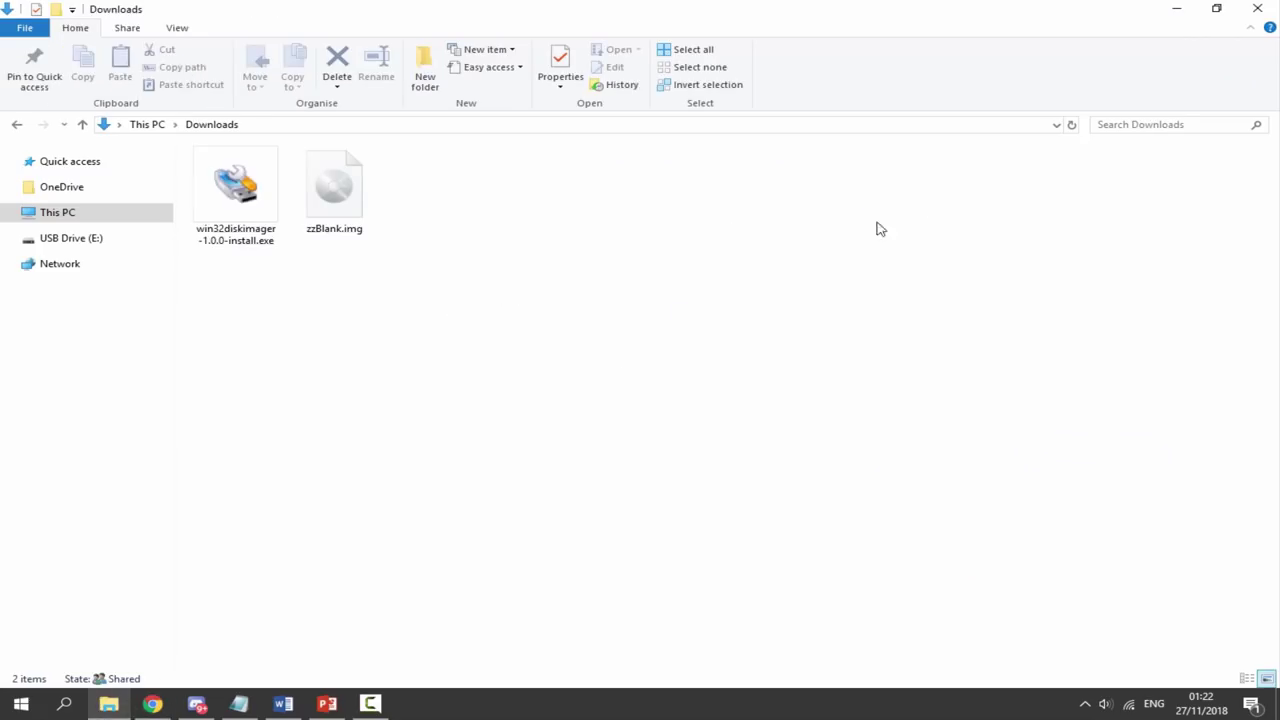
double_click(242, 233)
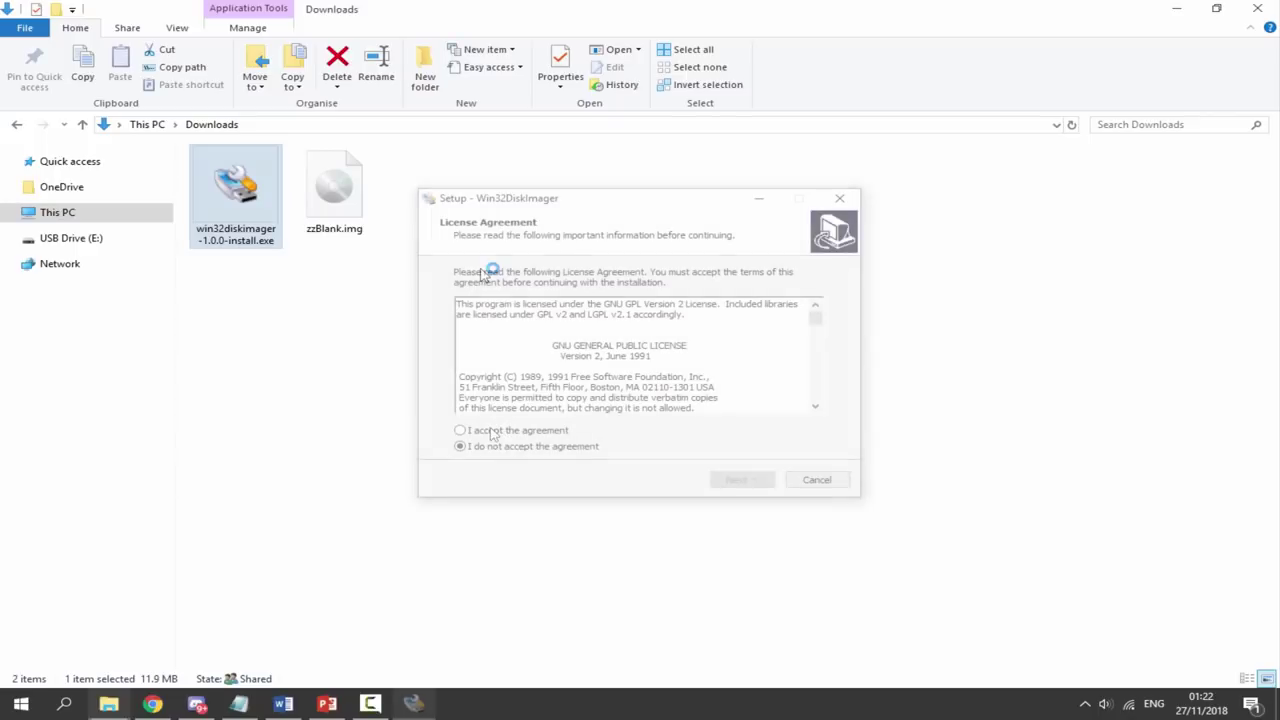
Install Win32DiskImager, accepting the license agreement without a desktop shortcut, and finish by launching it with View README.txt turned off
left_click(484, 433)
left_click(740, 480)
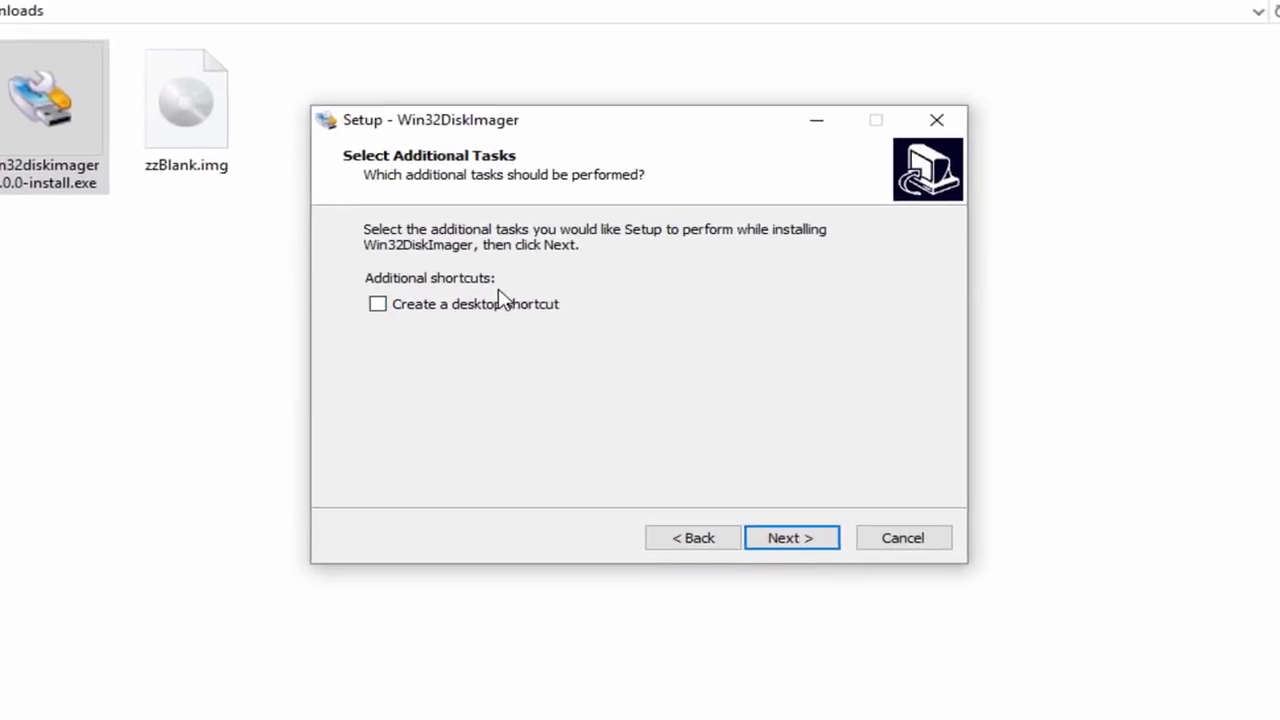
left_click(790, 538)
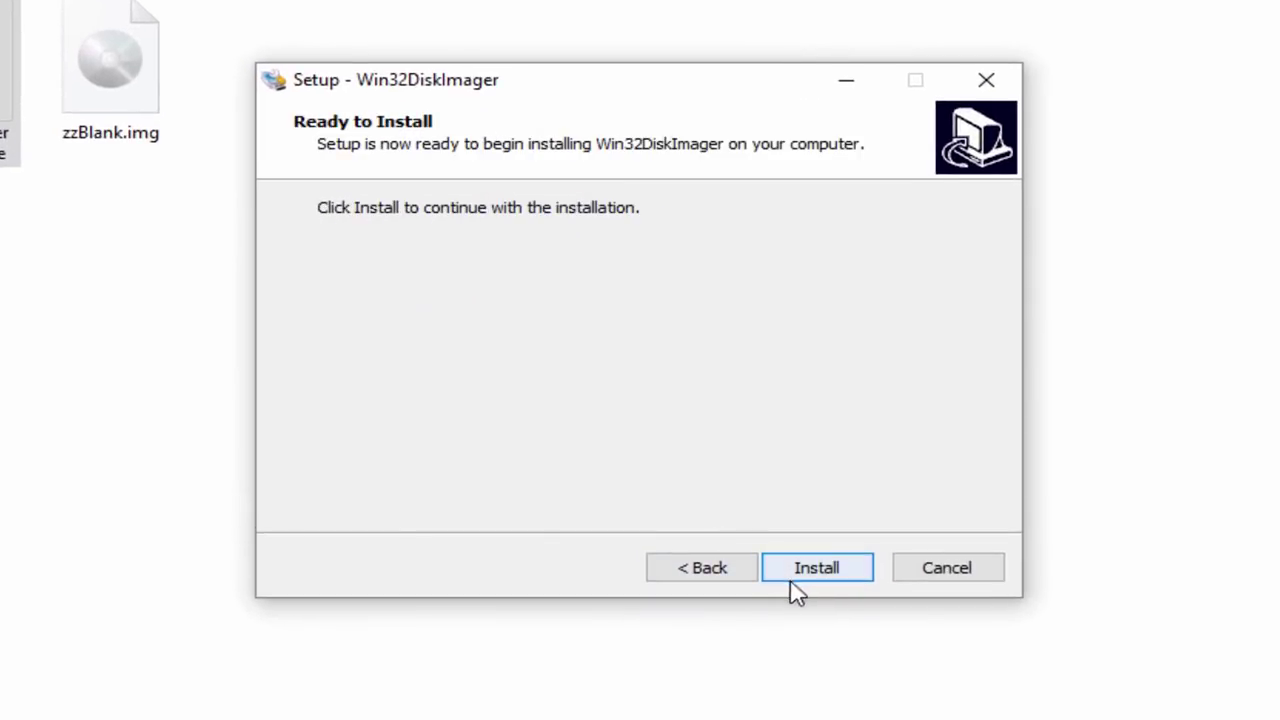
left_click(784, 538)
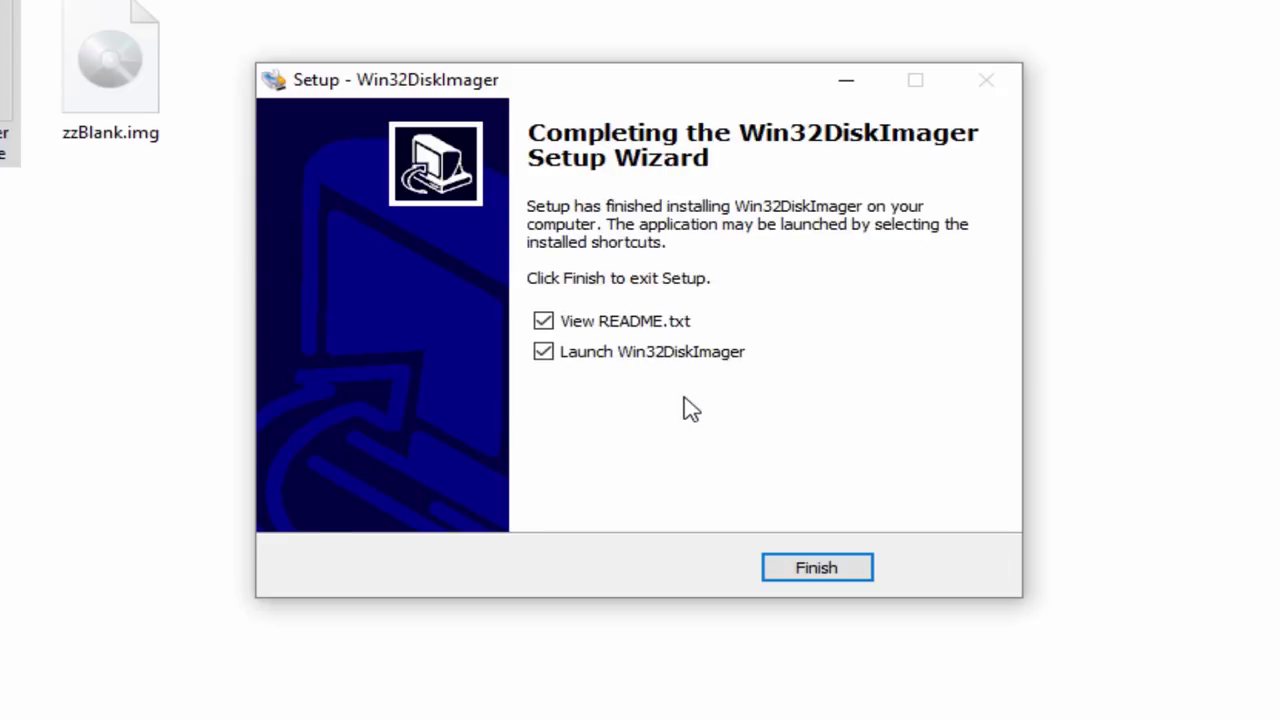
left_click(628, 326)
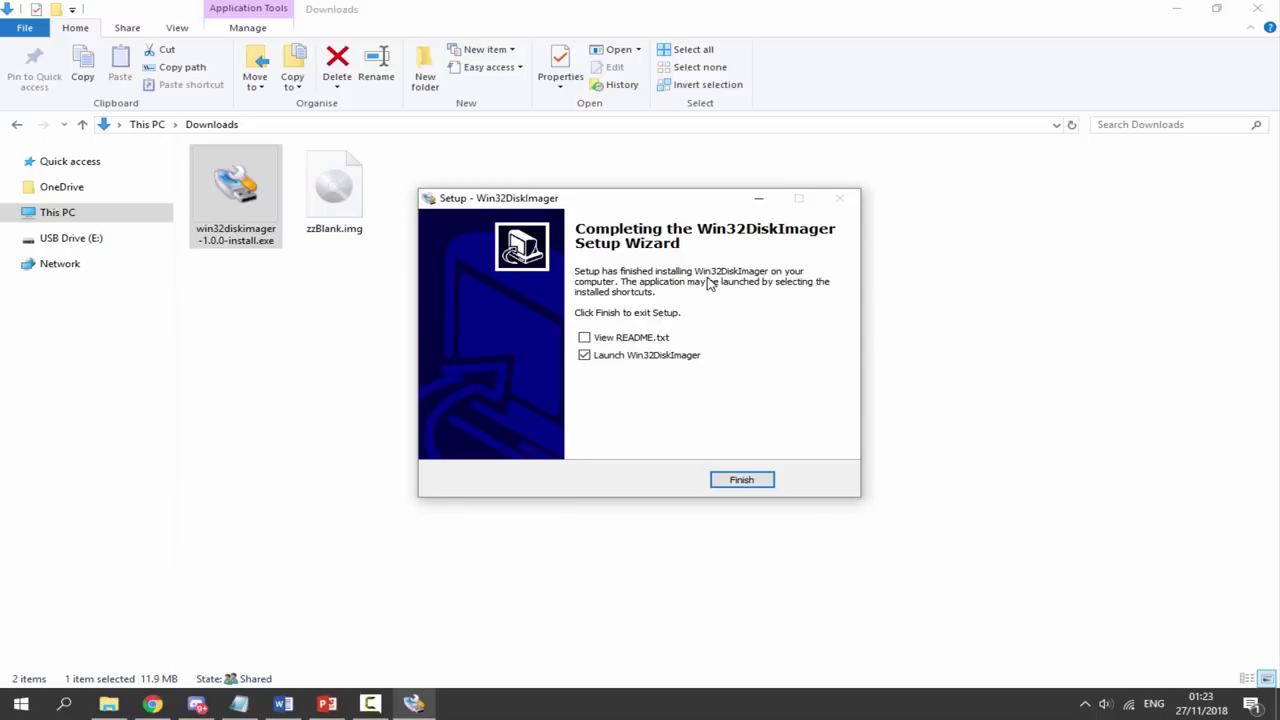
left_click(739, 480)
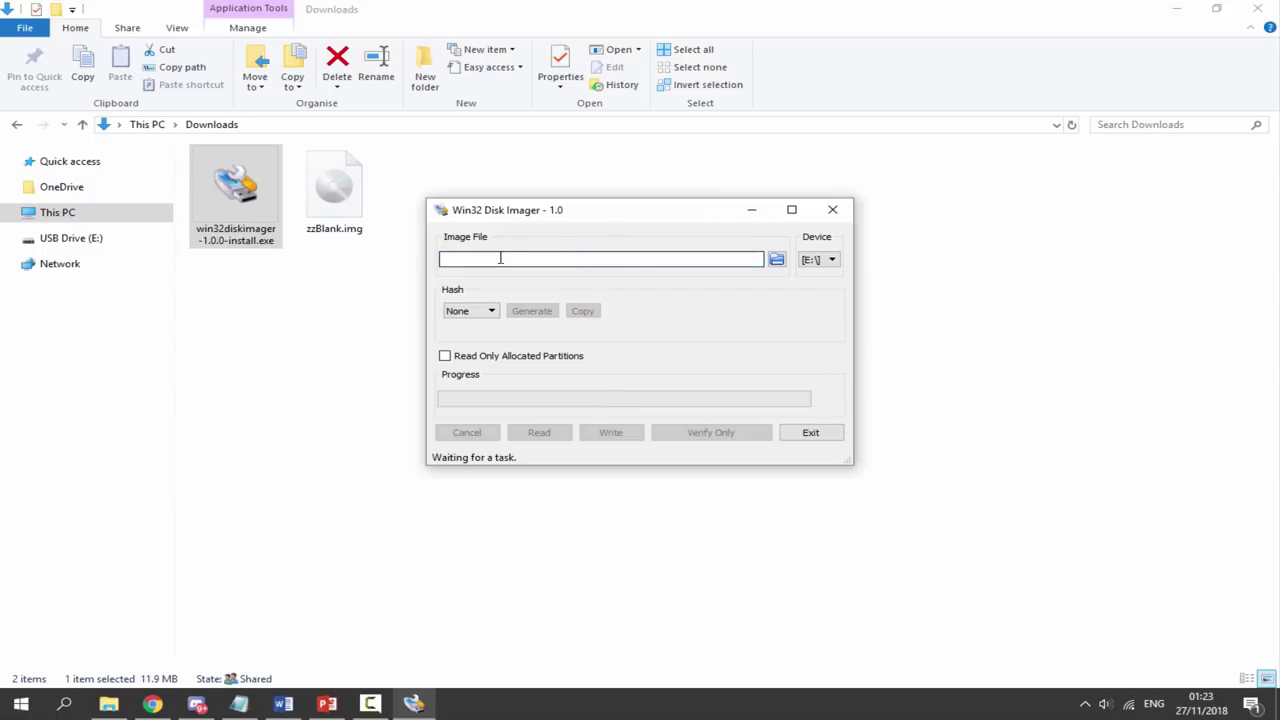
Load zzBlank.img from the Downloads folder as the image file
left_click(658, 253)
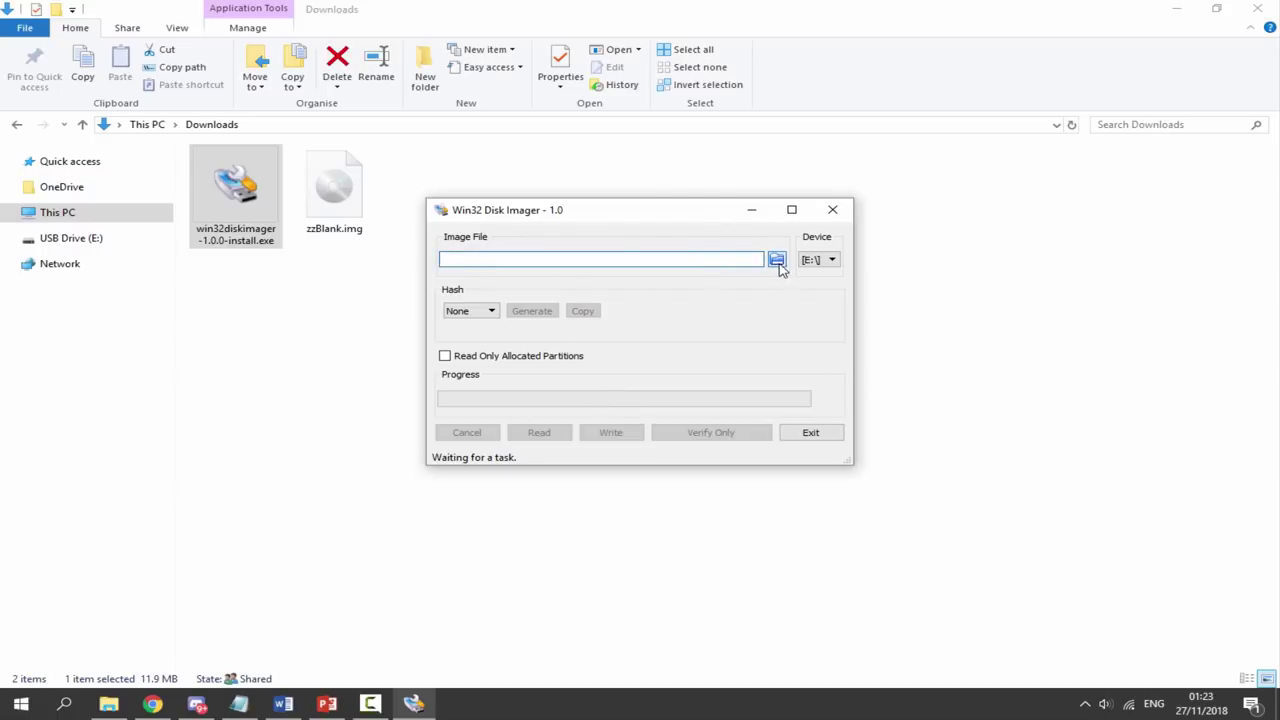
left_click(777, 261)
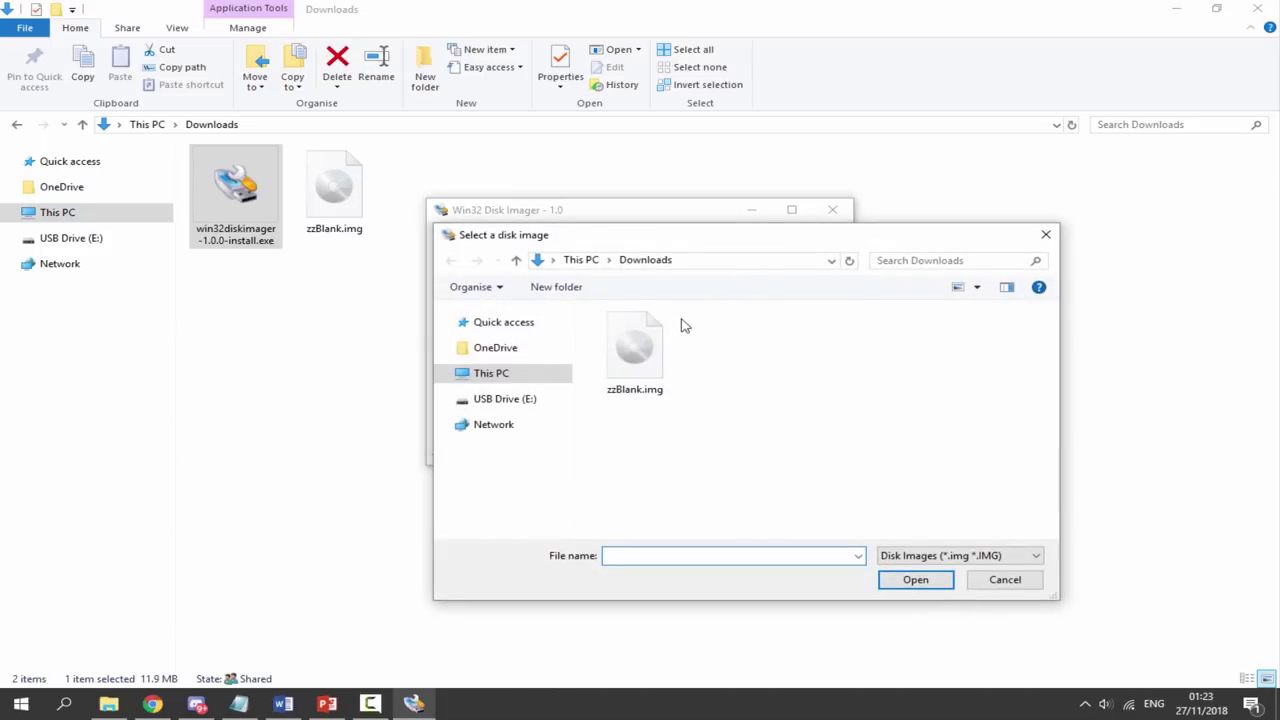
left_click(639, 372)
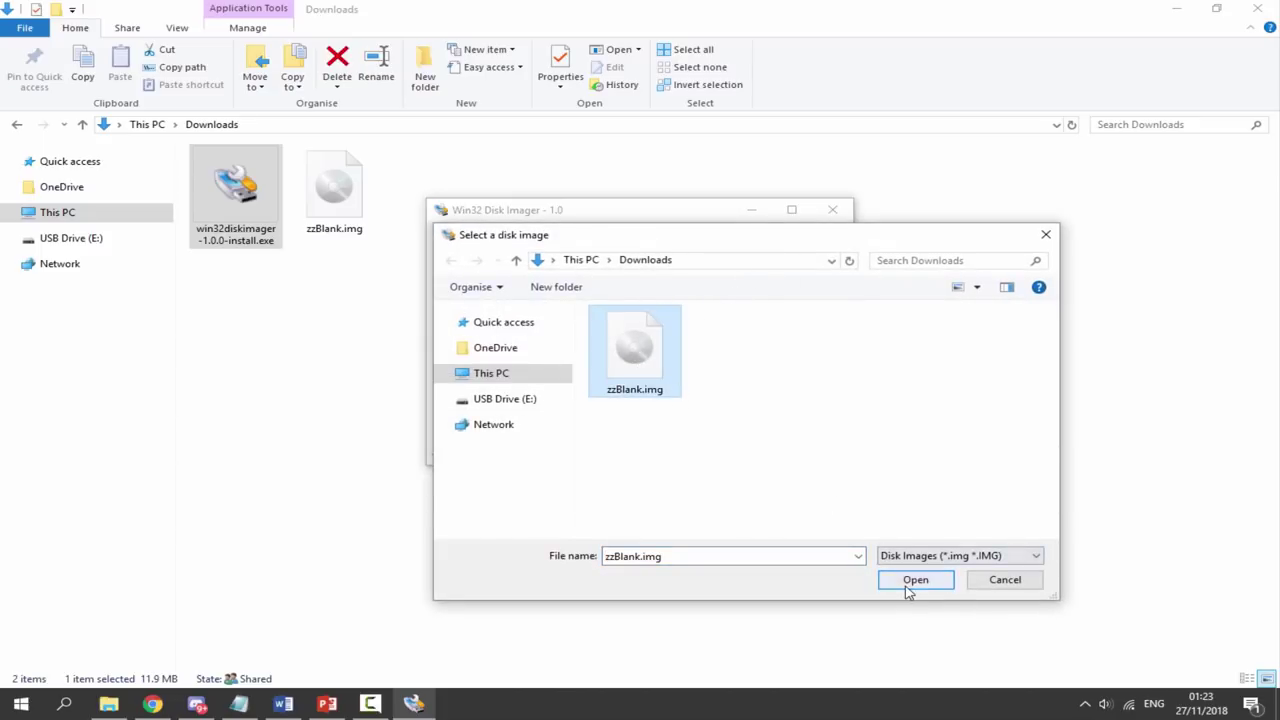
left_click(910, 584)
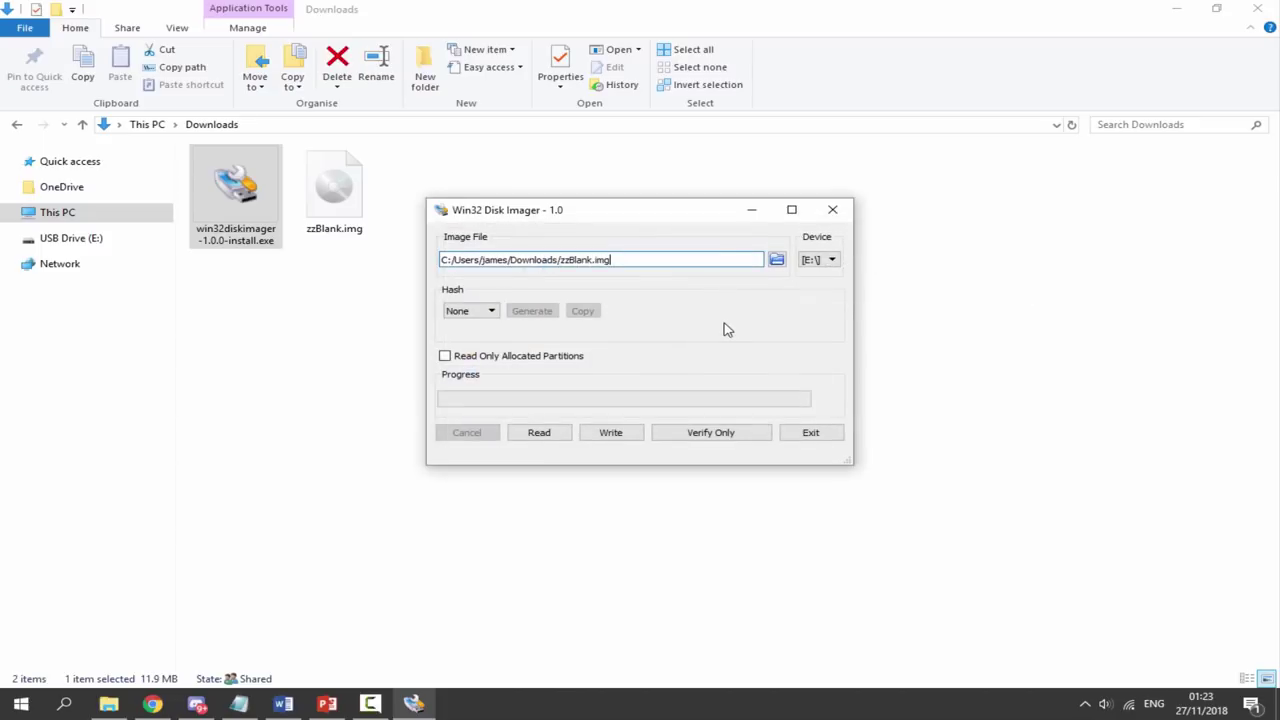
Write the image to device [E:\] with the hash set to None, confirming the overwrite, and exit Win32 Disk Imager
left_click(814, 263)
left_click(818, 275)
left_click(488, 312)
left_click(488, 313)
left_click(609, 432)
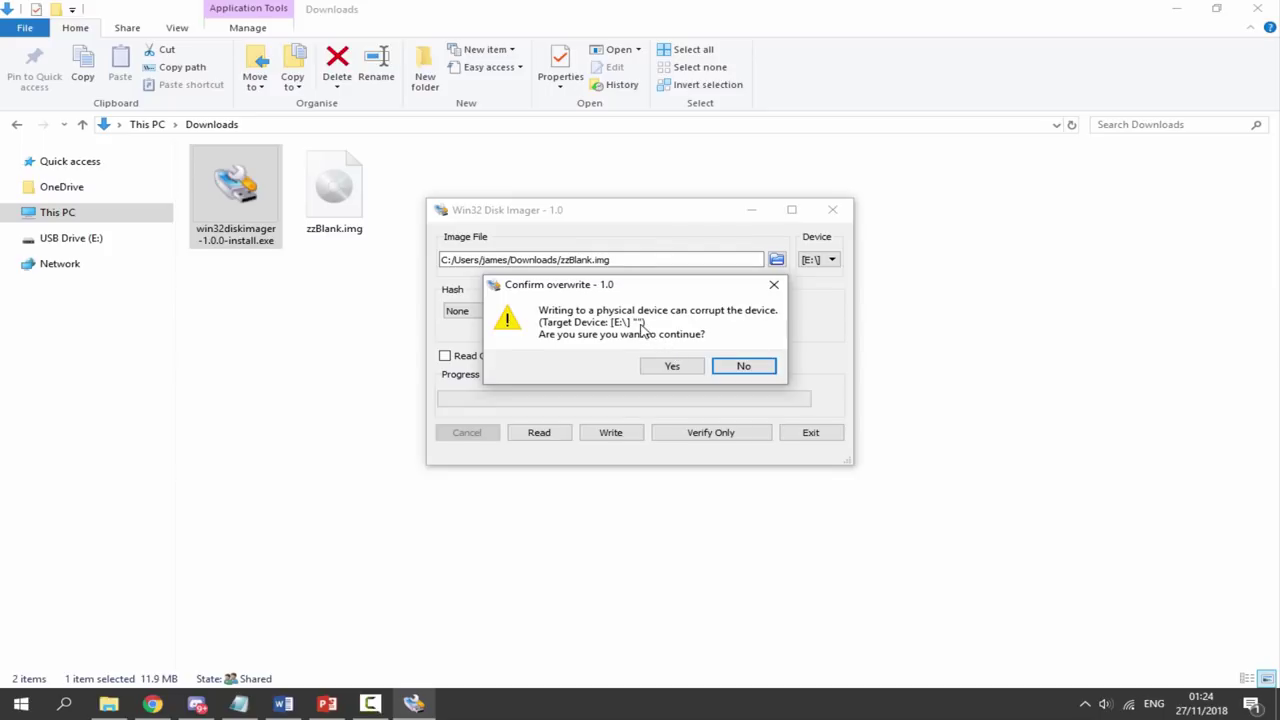
left_click(667, 368)
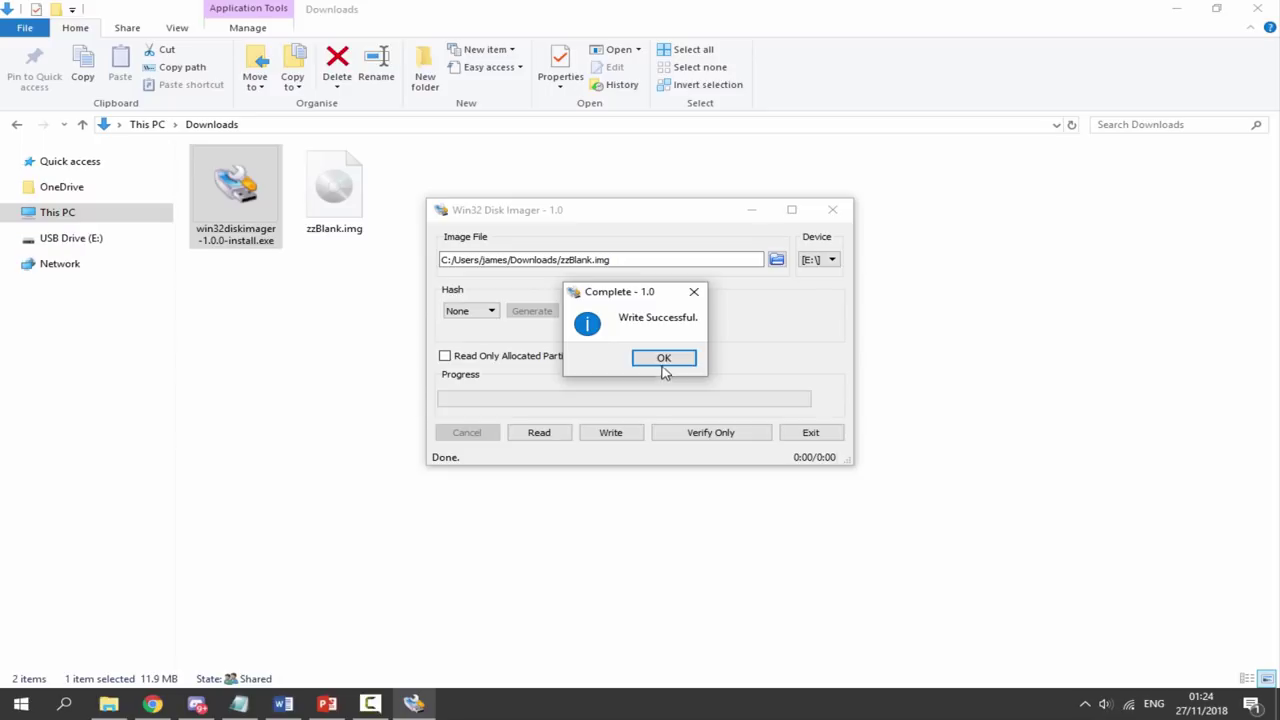
left_click(662, 357)
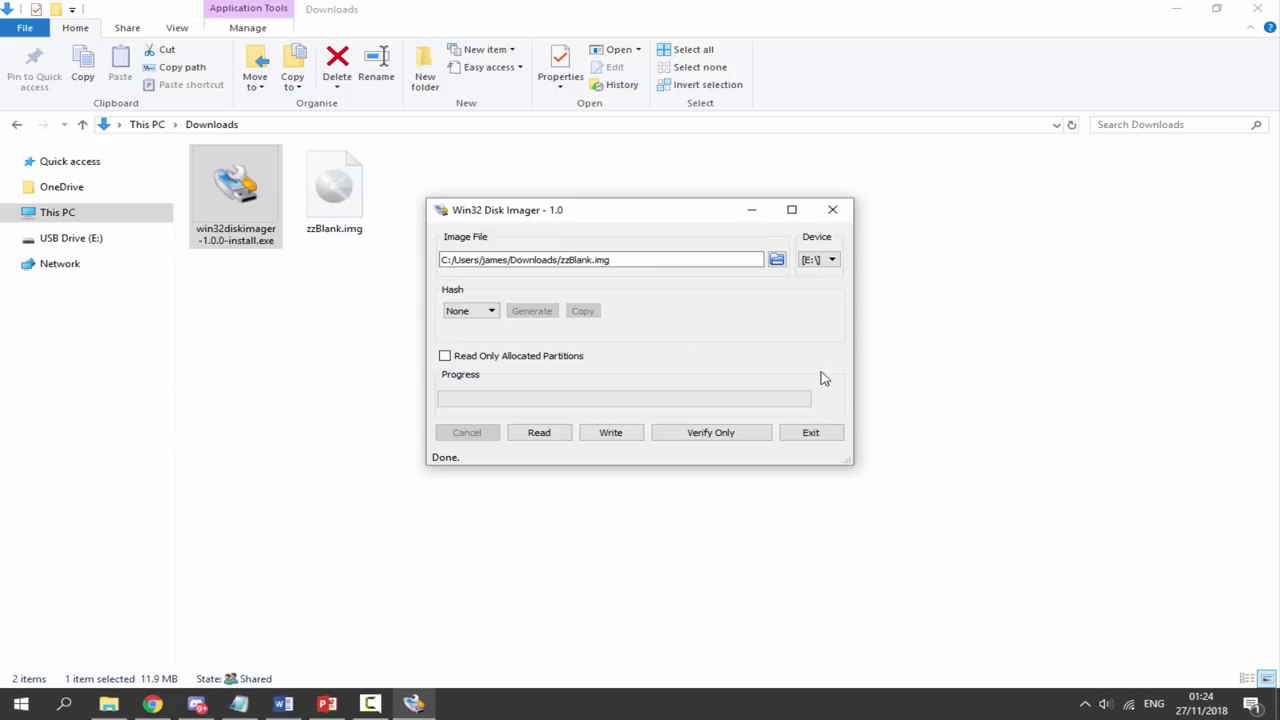
left_click(825, 436)
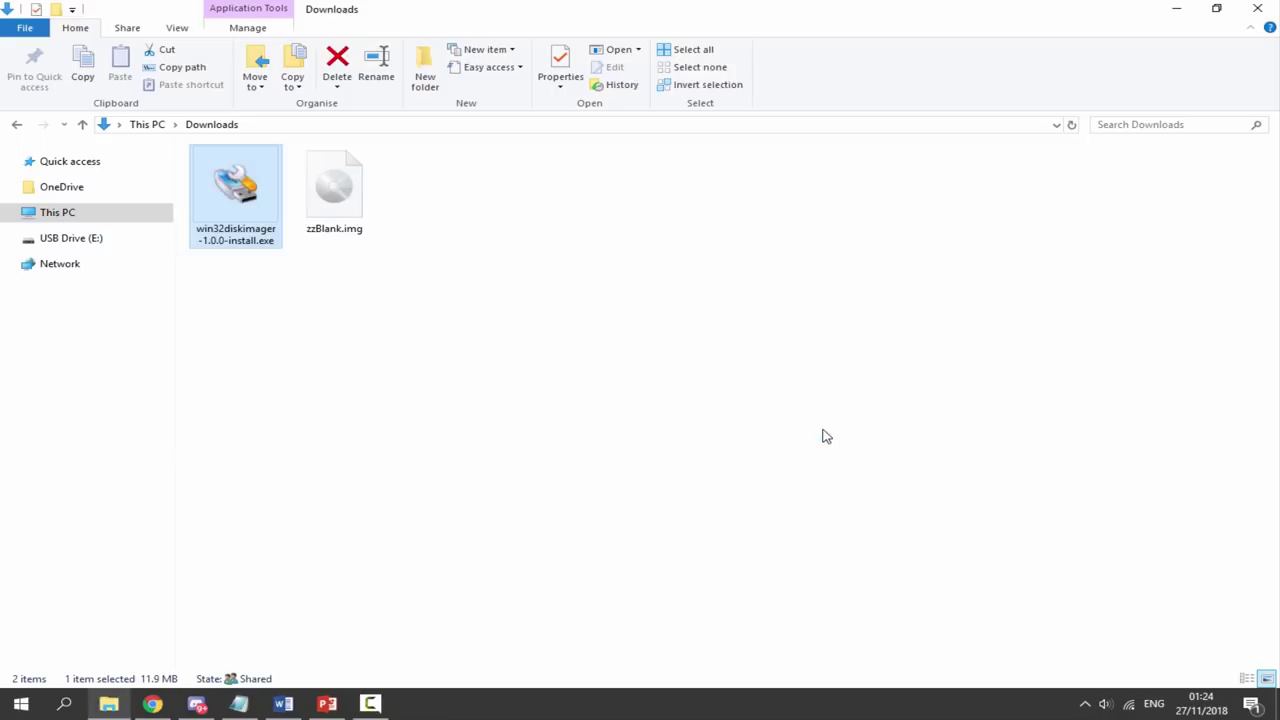
Open USB Drive (E:) in File Explorer and accept the offer to format the disk, bringing up its format settings
left_click(116, 244)
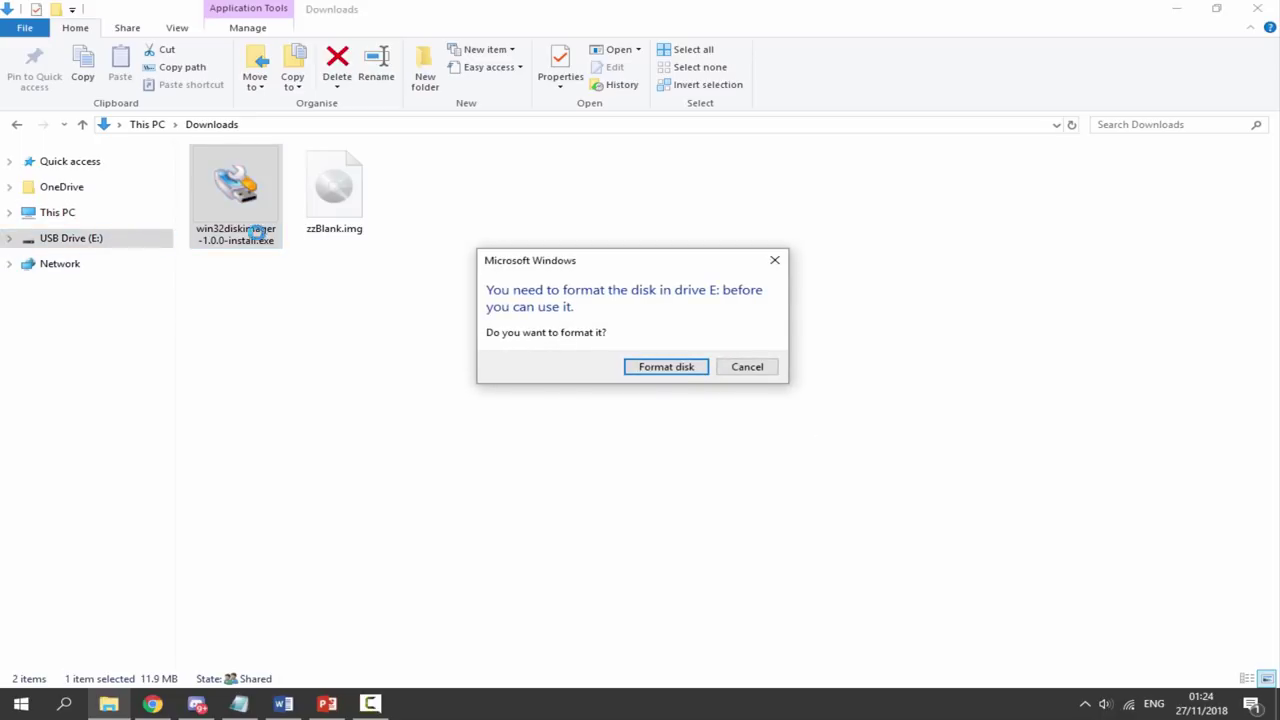
left_click(660, 367)
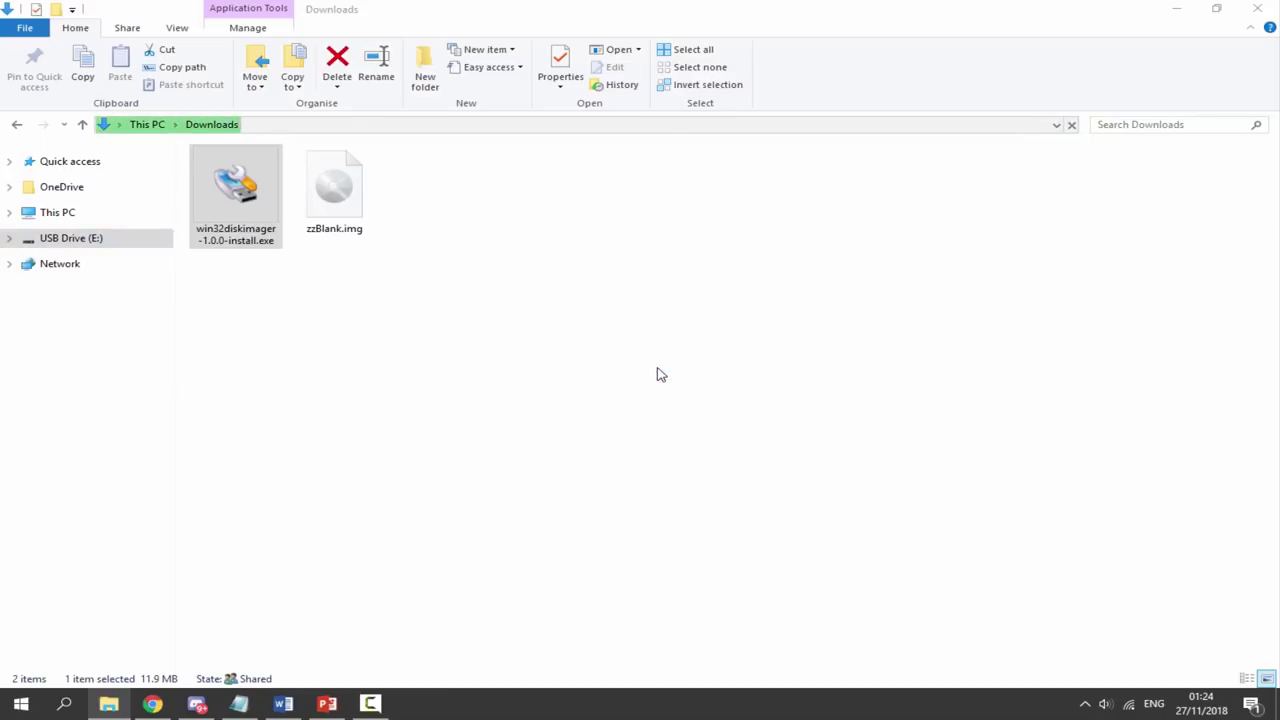
left_click_drag(203, 63, 667, 222)
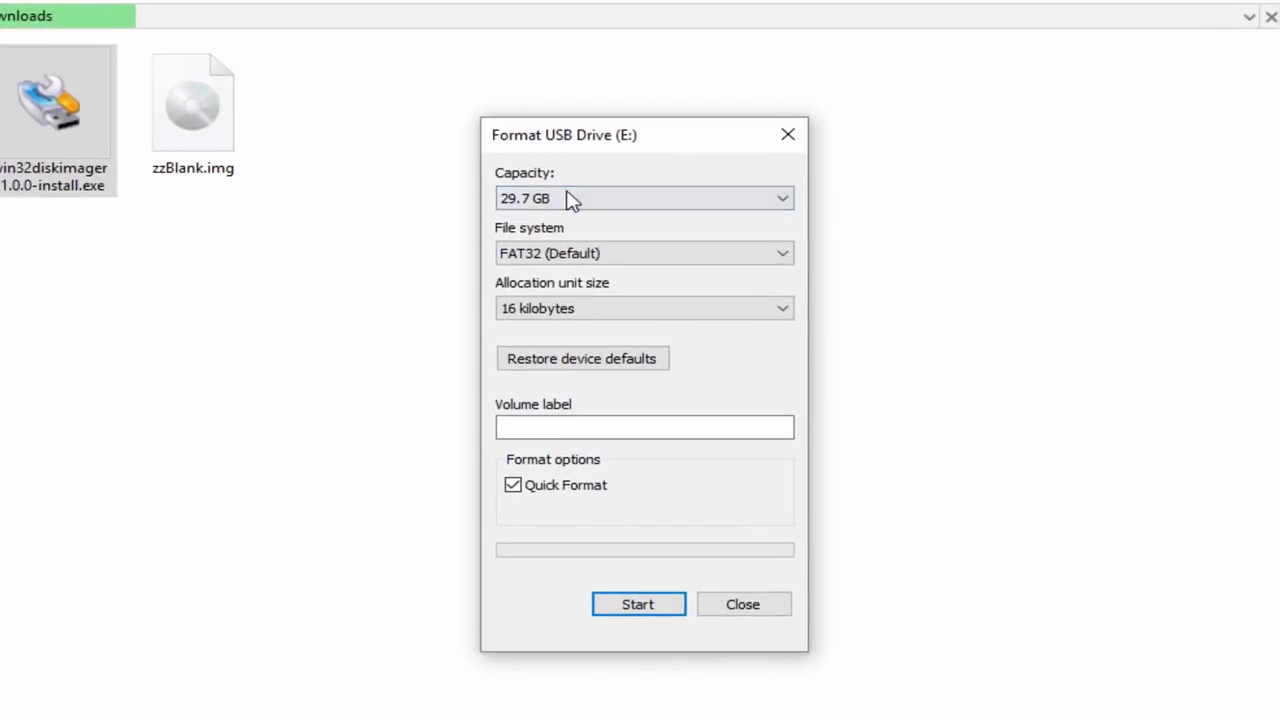
Set the format options for USB Drive (E:) to 29.7 GB capacity, exFAT file system and default allocation size
left_click(593, 213)
left_click(585, 228)
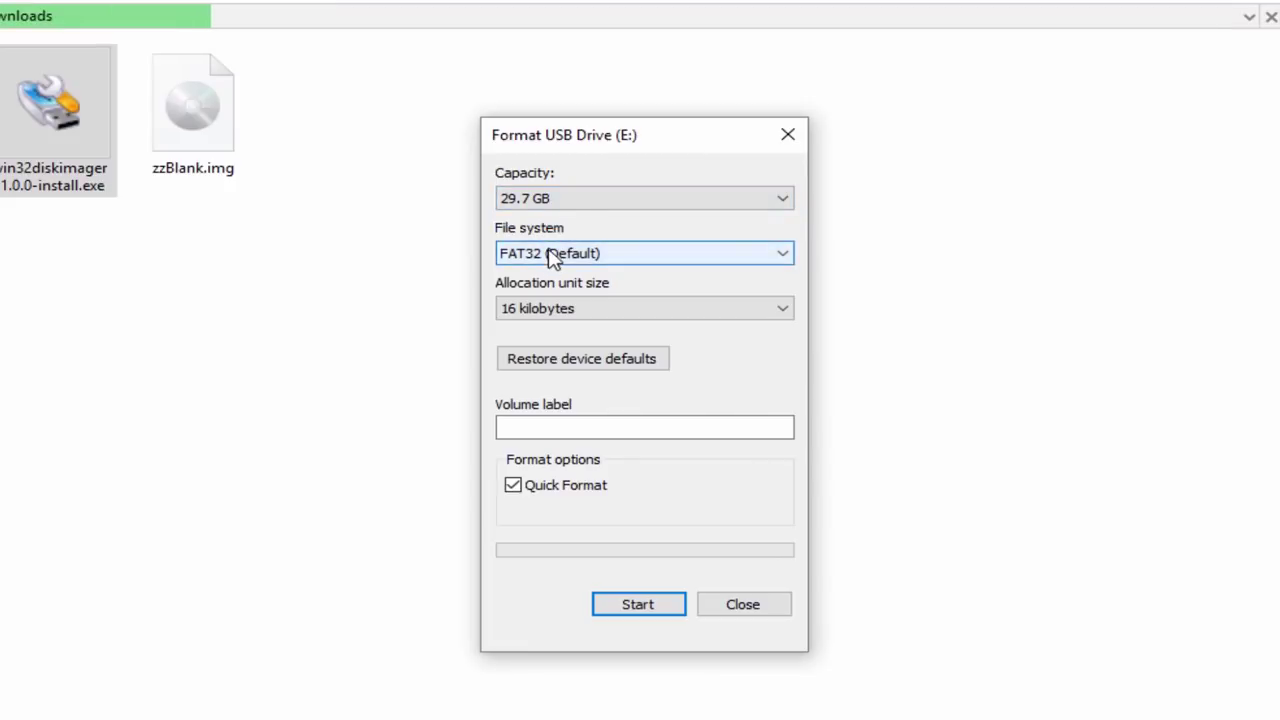
left_click(550, 253)
left_click(555, 305)
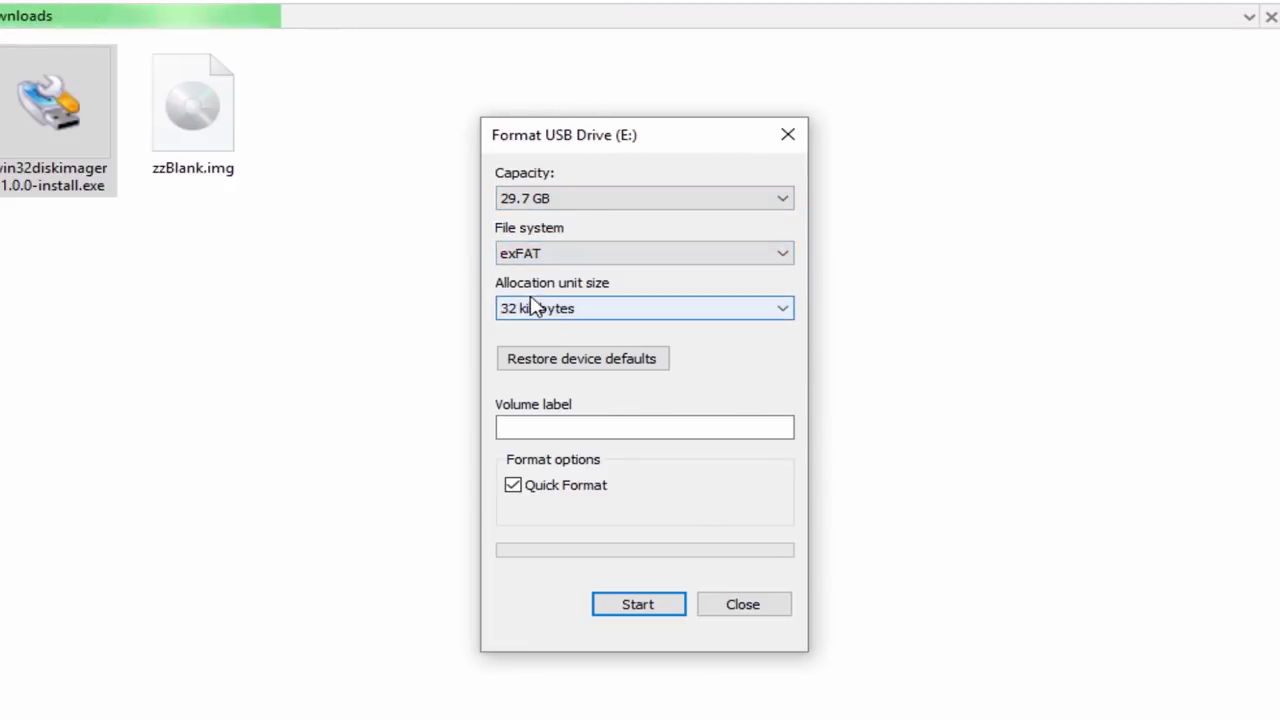
left_click(551, 313)
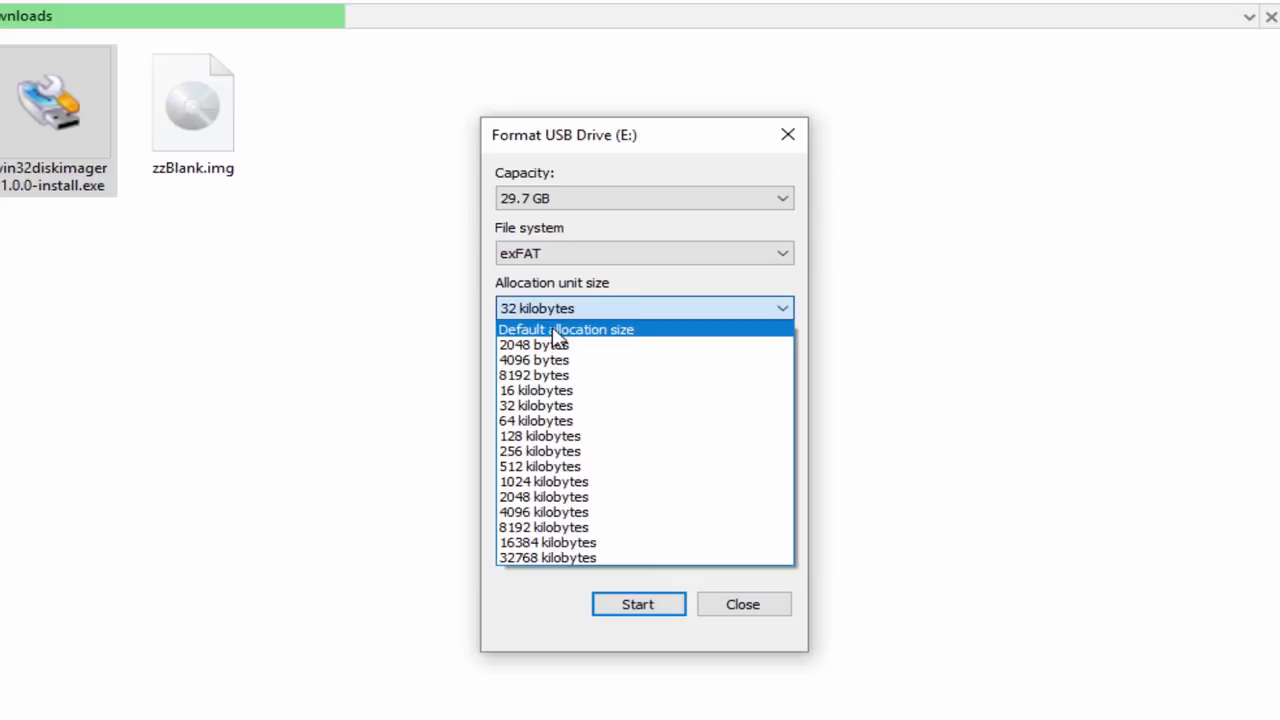
left_click(557, 330)
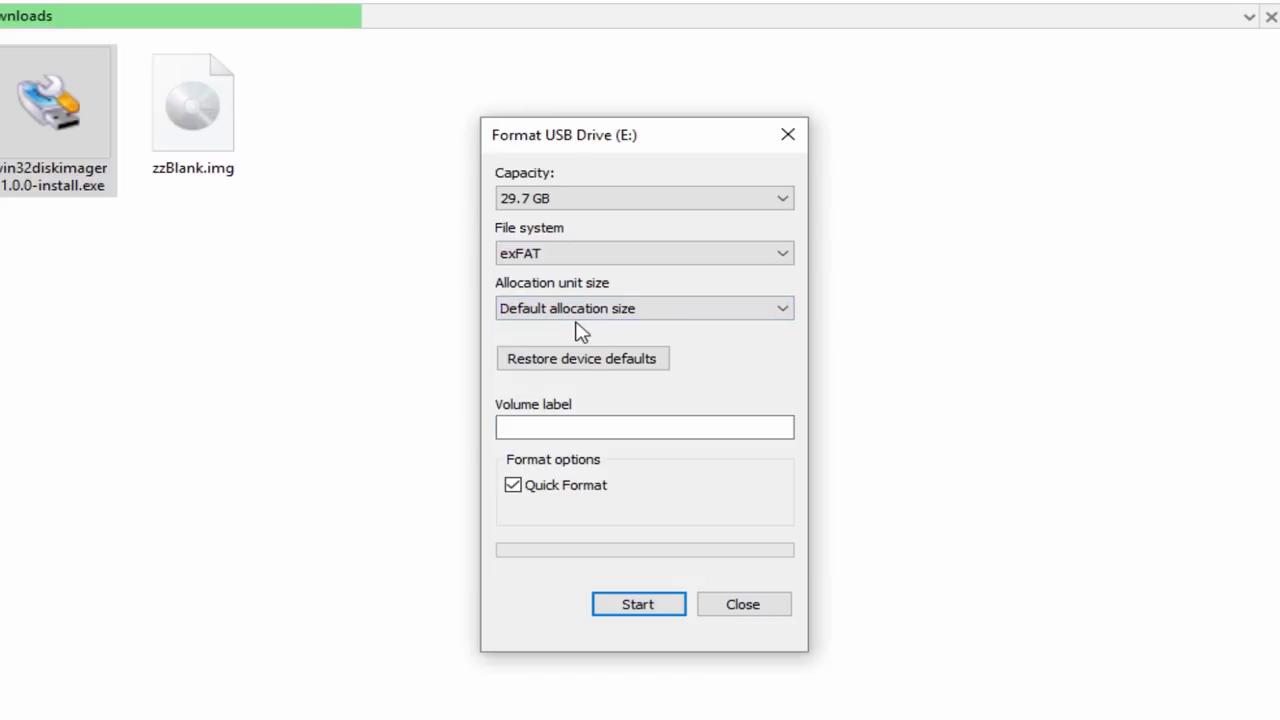
Quick-format USB Drive (E:), accepting the erasure of all its data, and close the format dialog when done
left_click(645, 610)
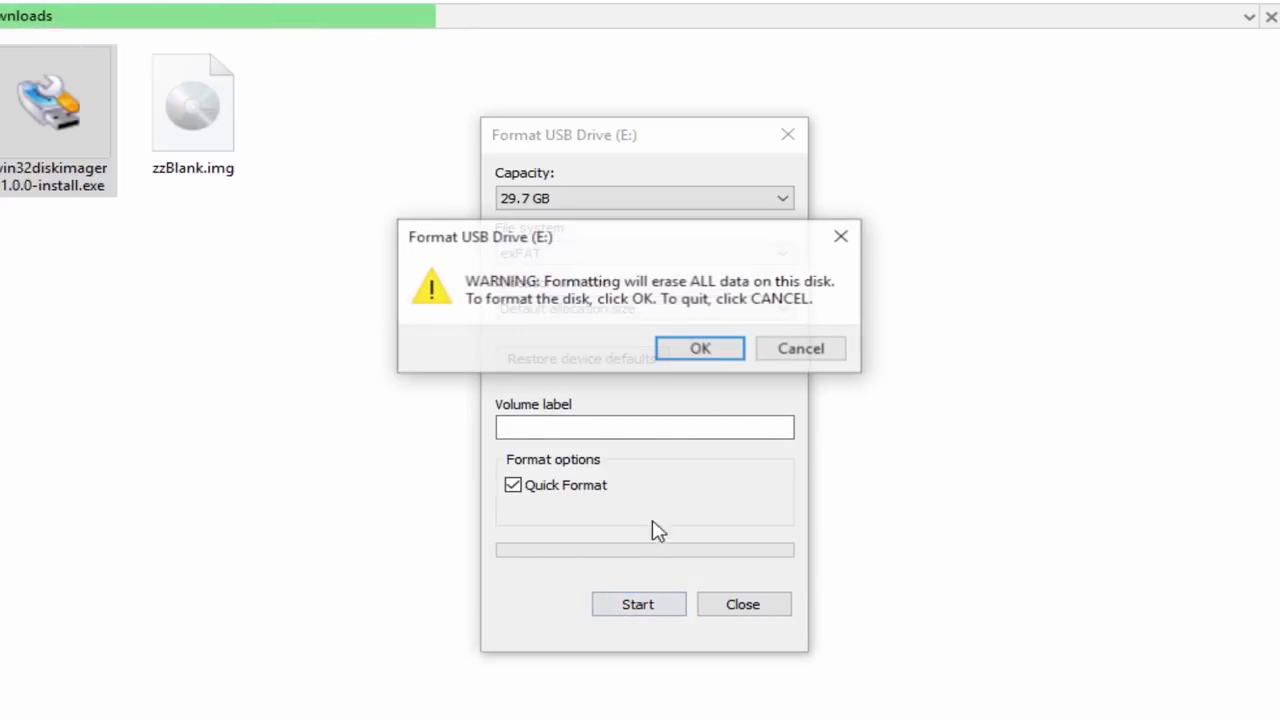
left_click(690, 354)
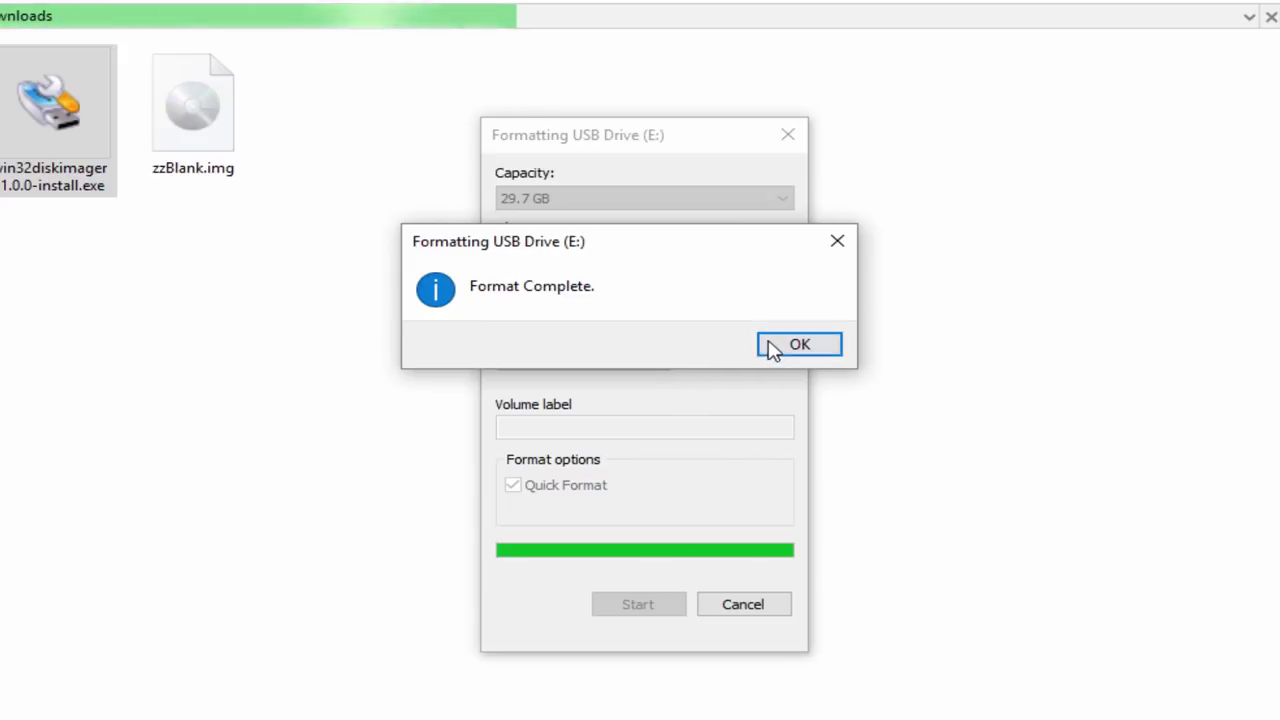
left_click(772, 346)
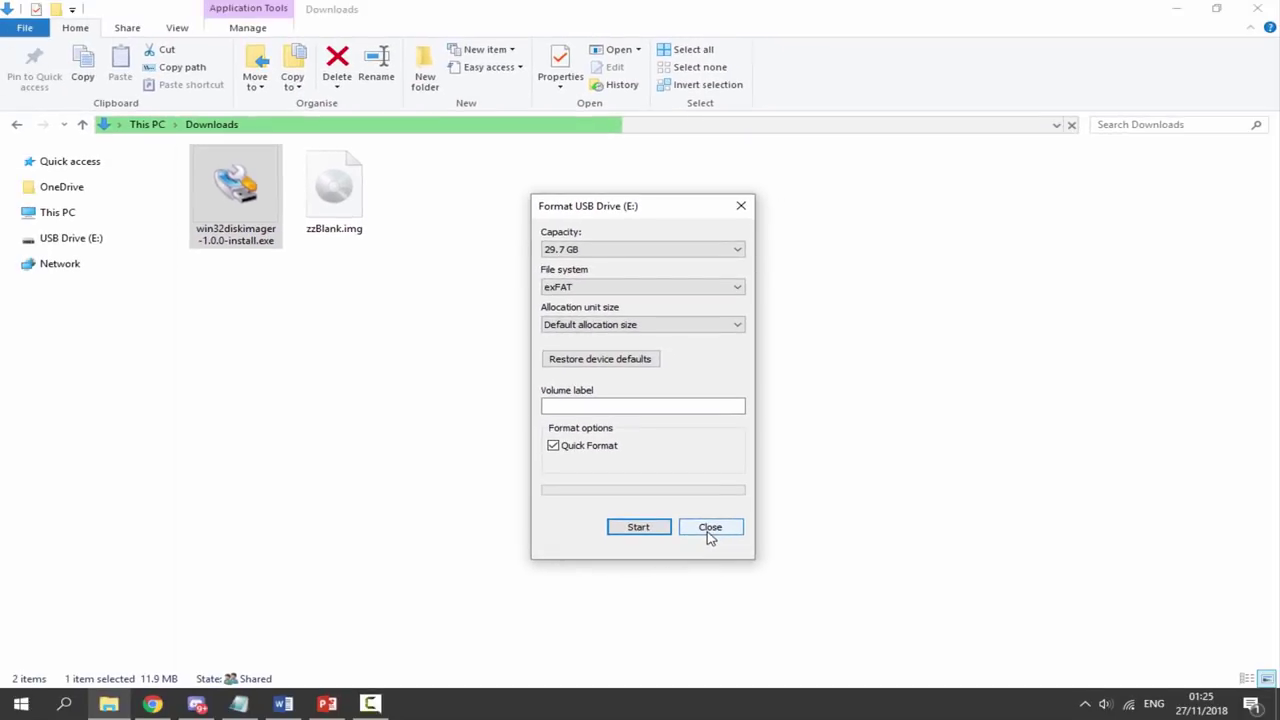
left_click(710, 528)
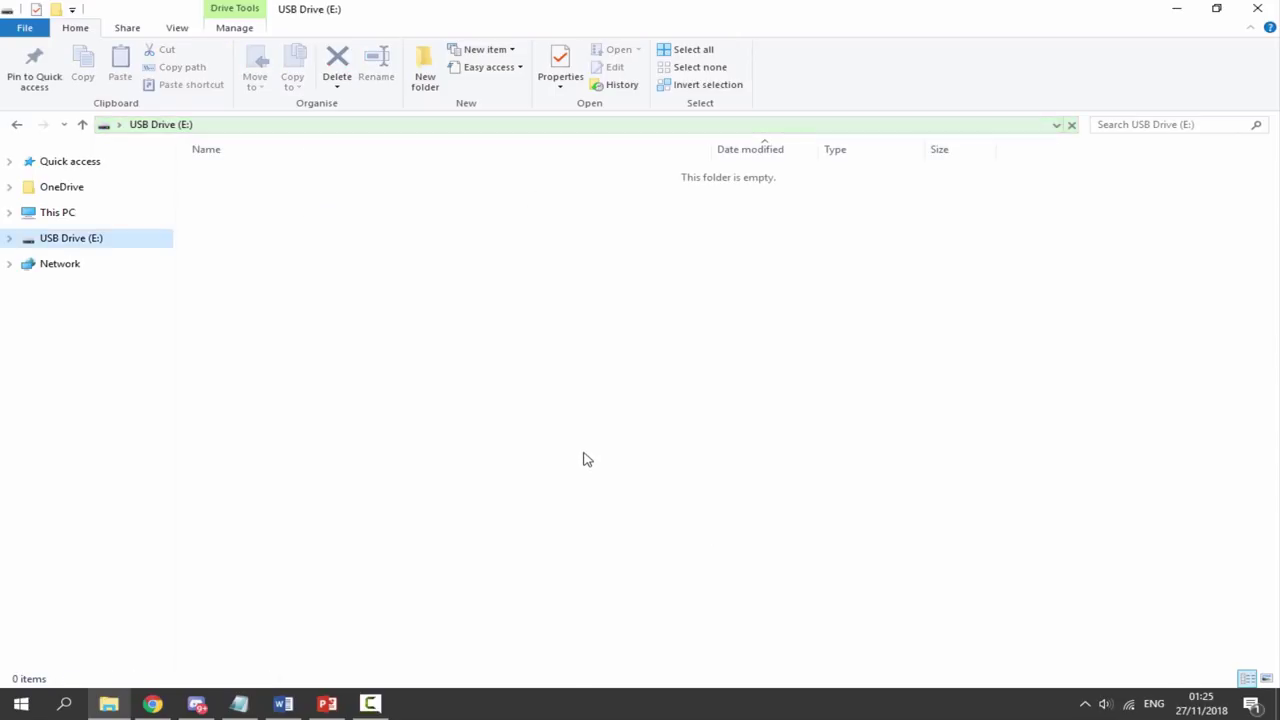
View the properties of USB Drive (E:) from This PC
left_click(85, 215)
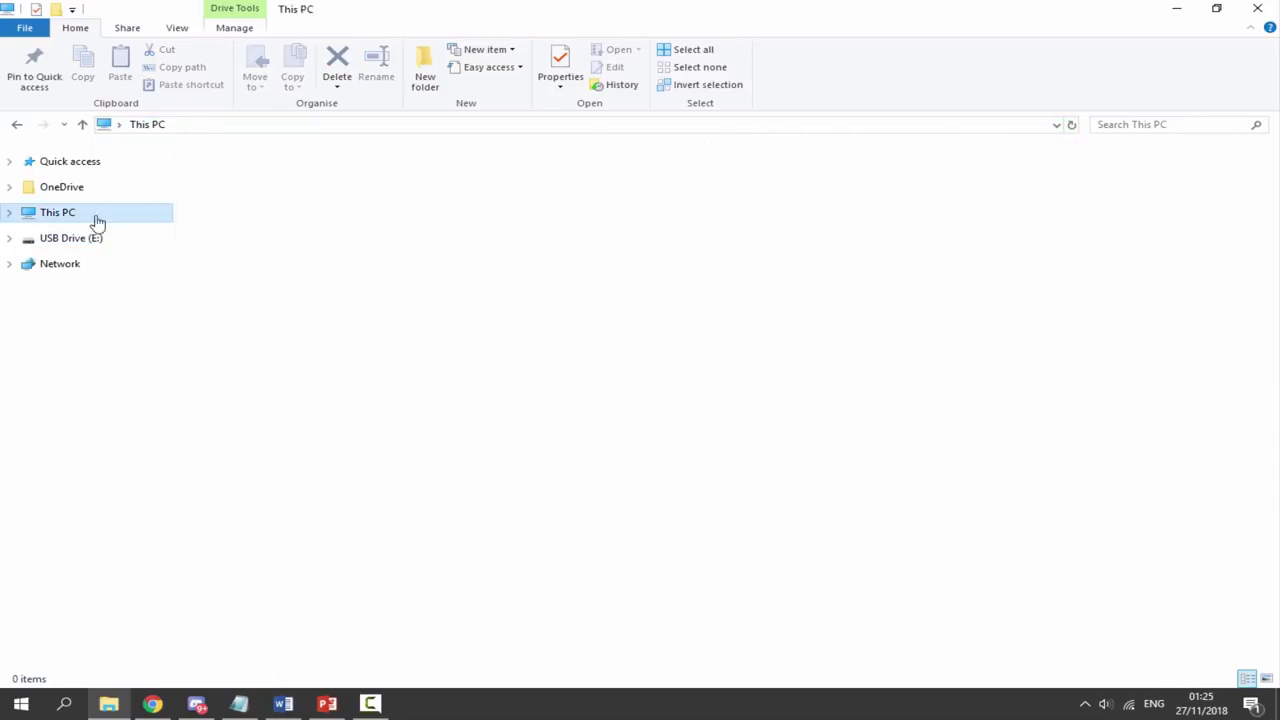
right_click(789, 304)
left_click(836, 673)
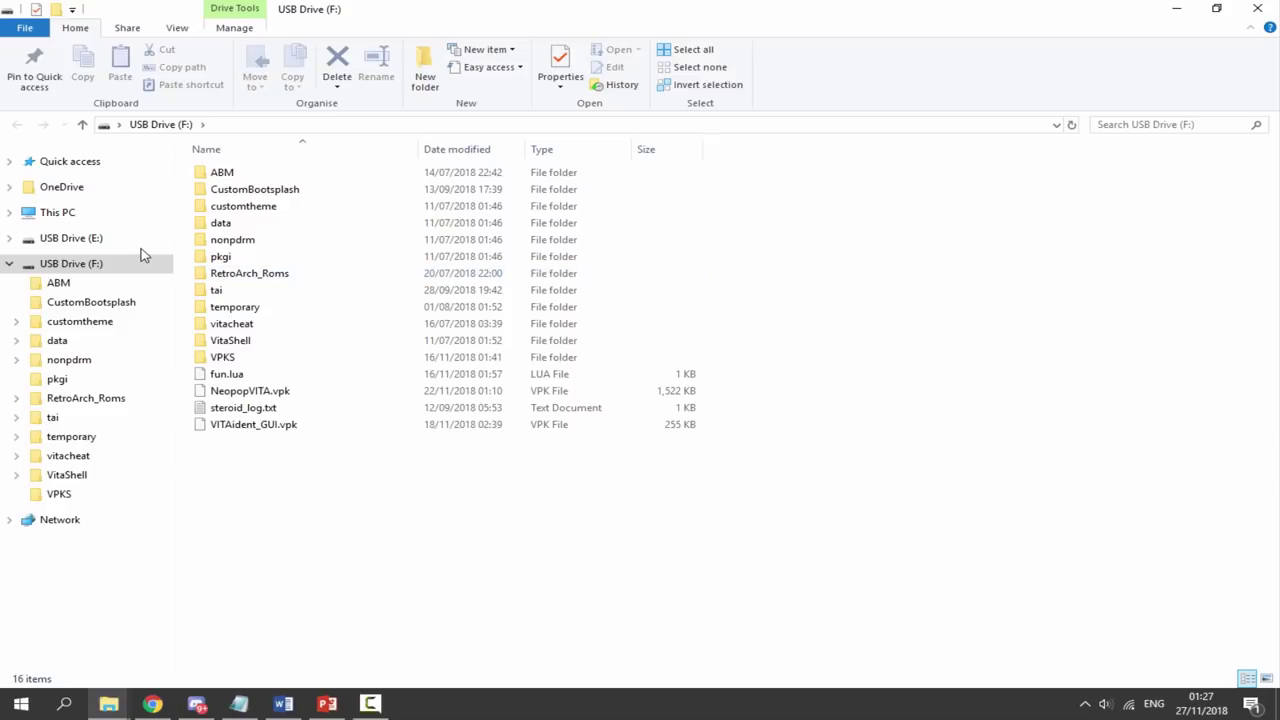
left_click(178, 28)
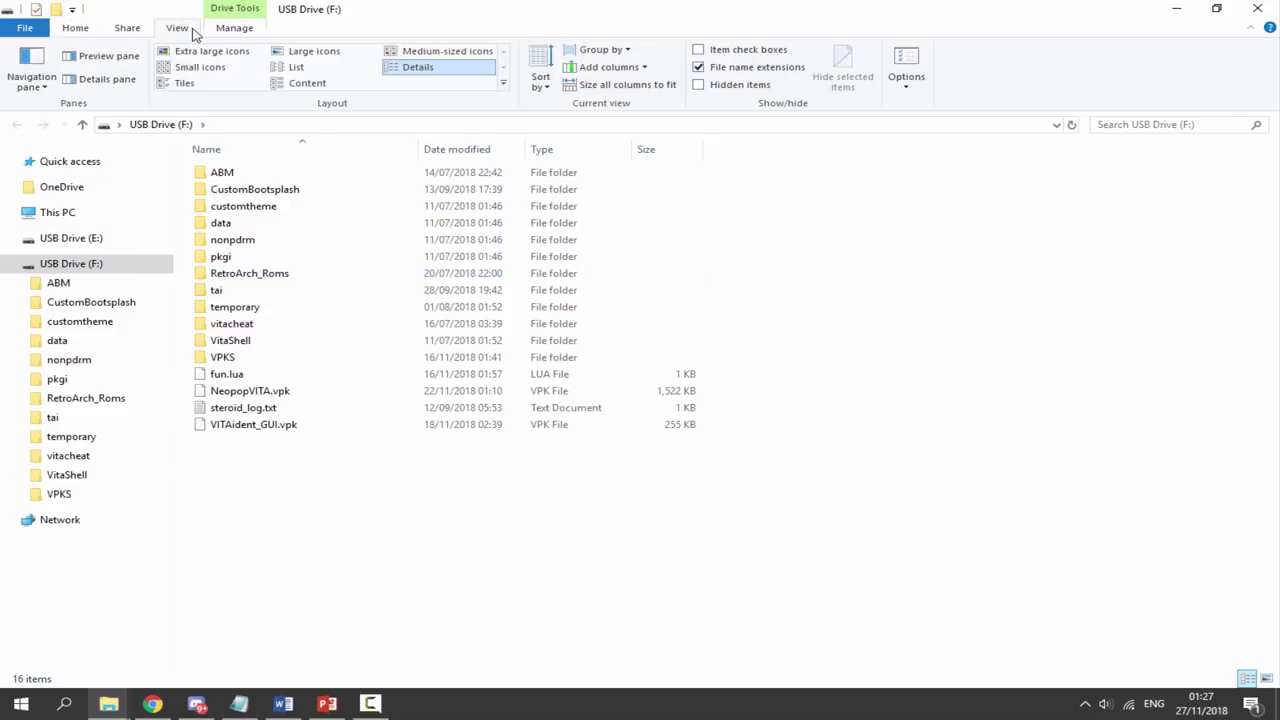
left_click(903, 65)
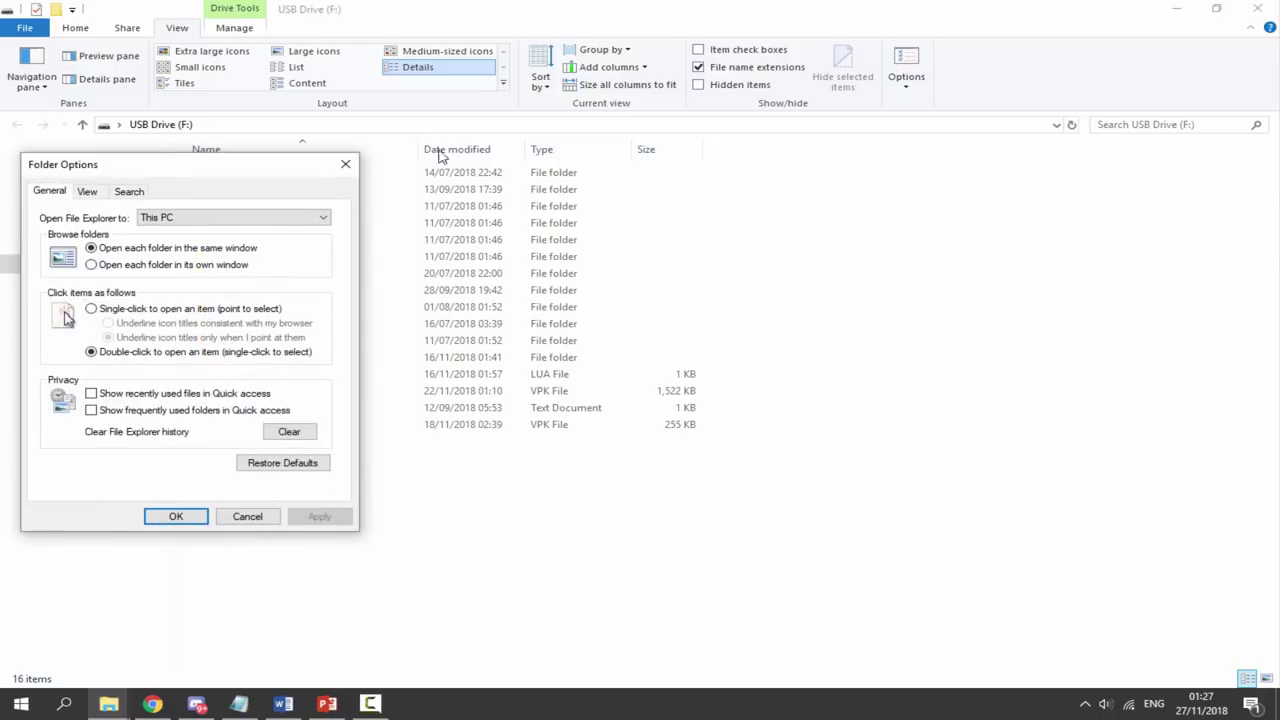
left_click(88, 193)
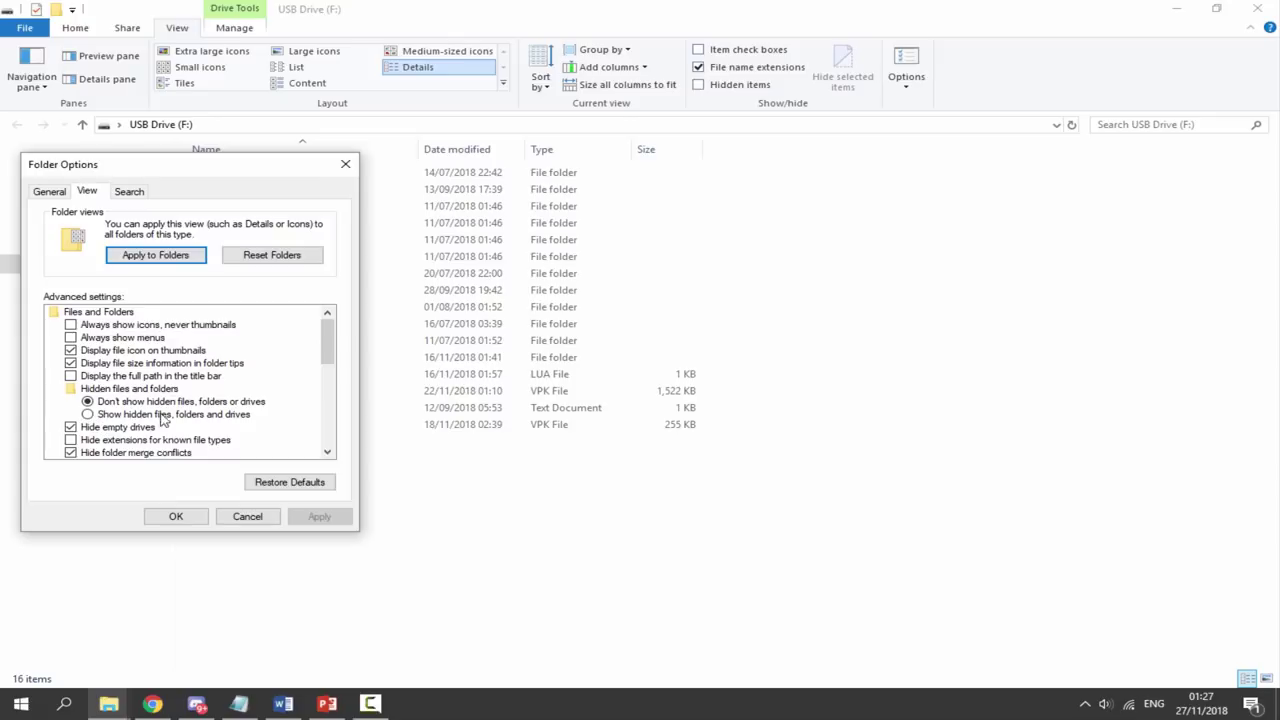
left_click(247, 517)
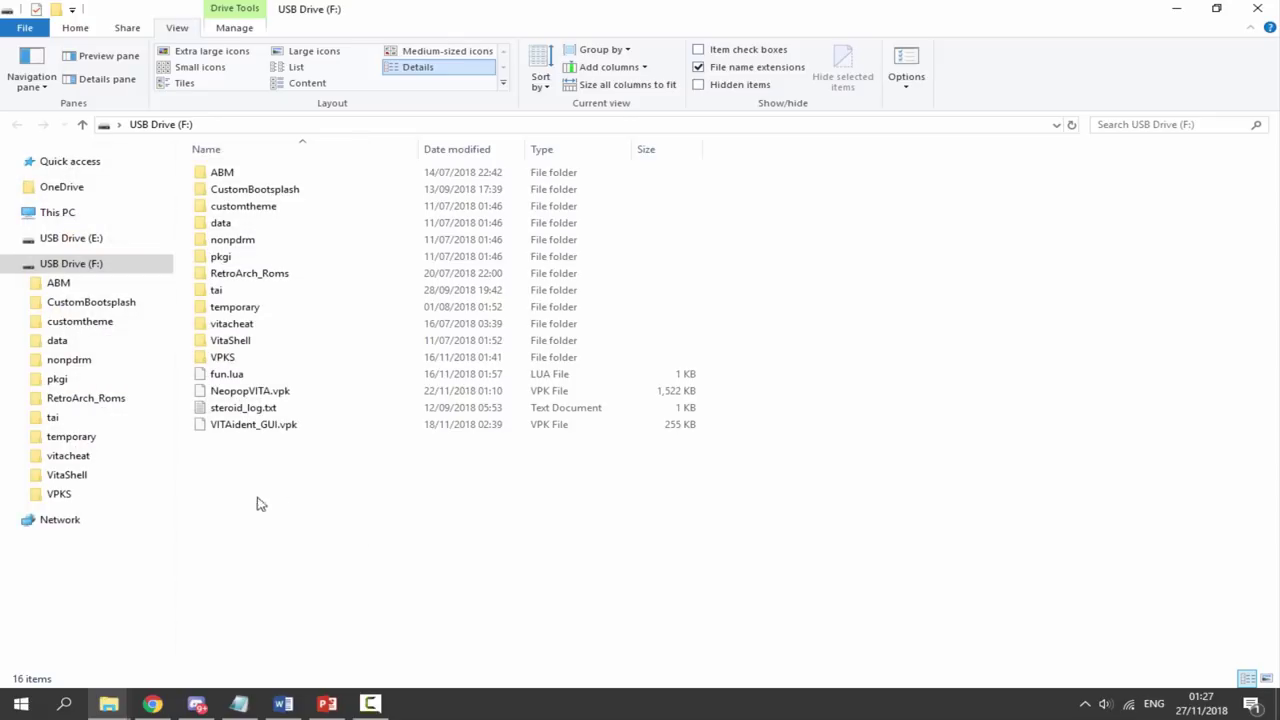
Show hidden items on USB Drive (F:) and copy all of the drive's files and folders
left_click(698, 85)
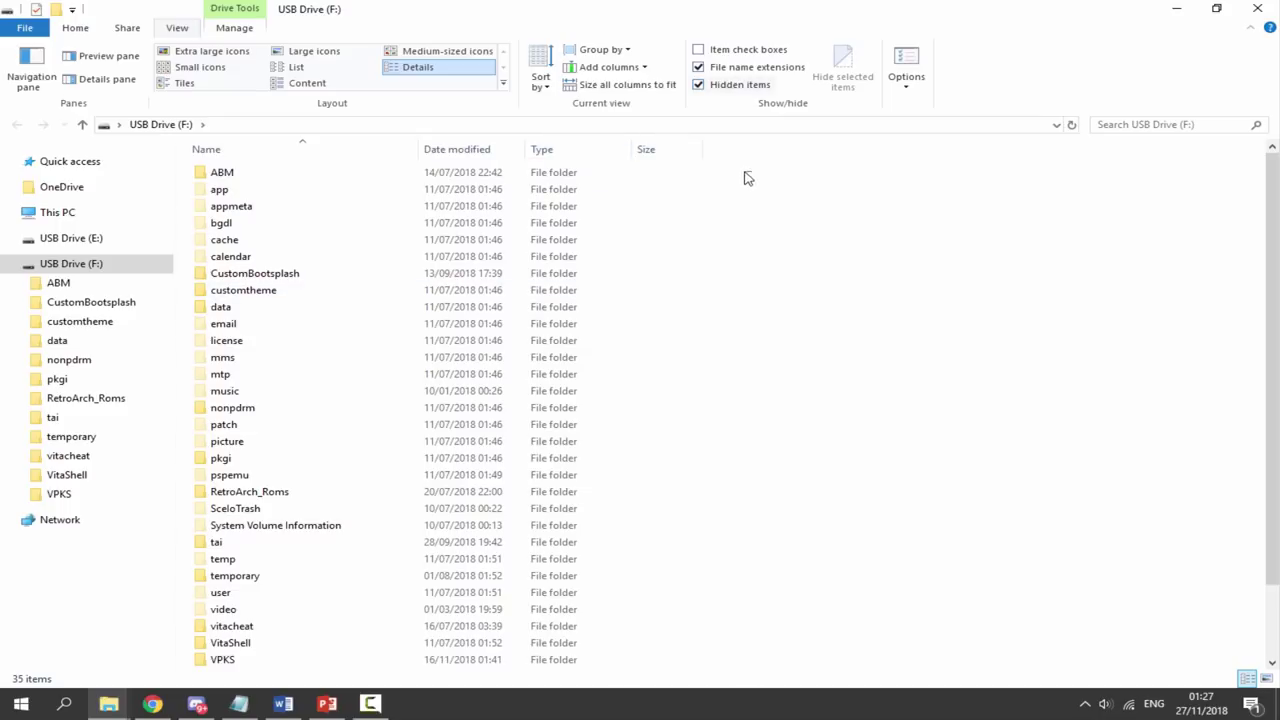
left_click_drag(745, 177, 409, 614)
scroll(413, 543, "up", 2)
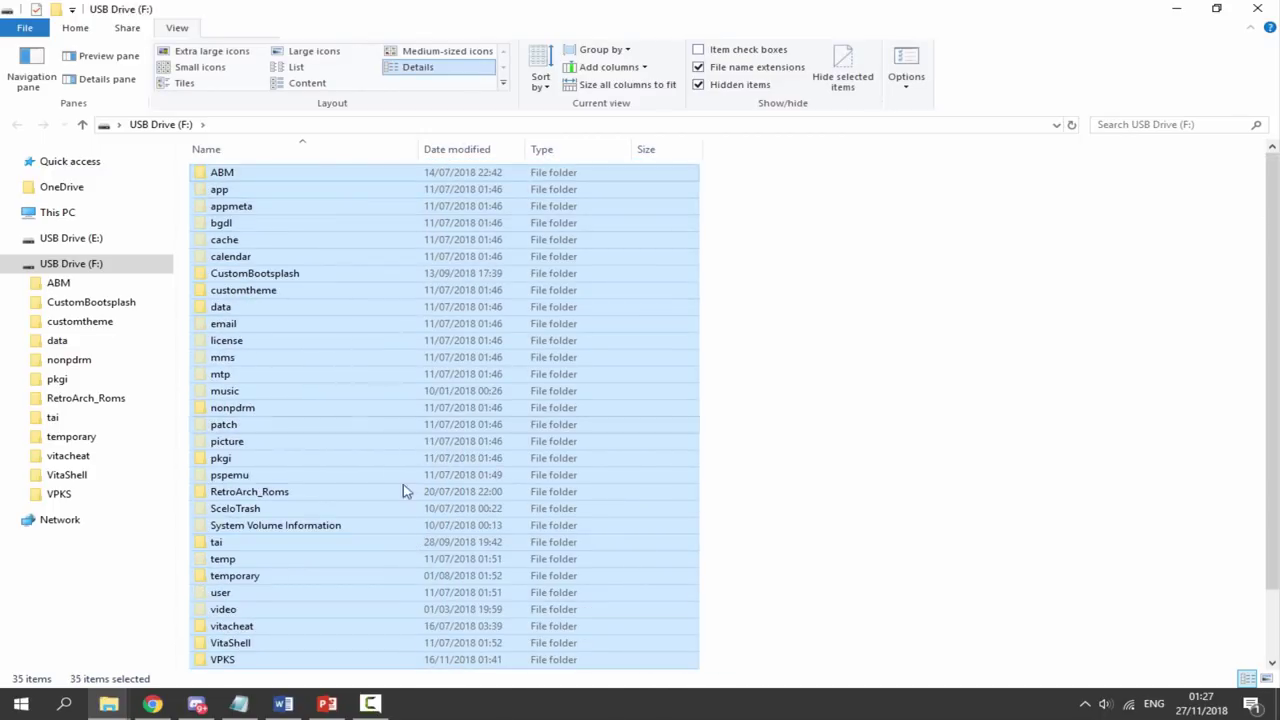
scroll(405, 490, "down", 2)
scroll(385, 400, "up", 2)
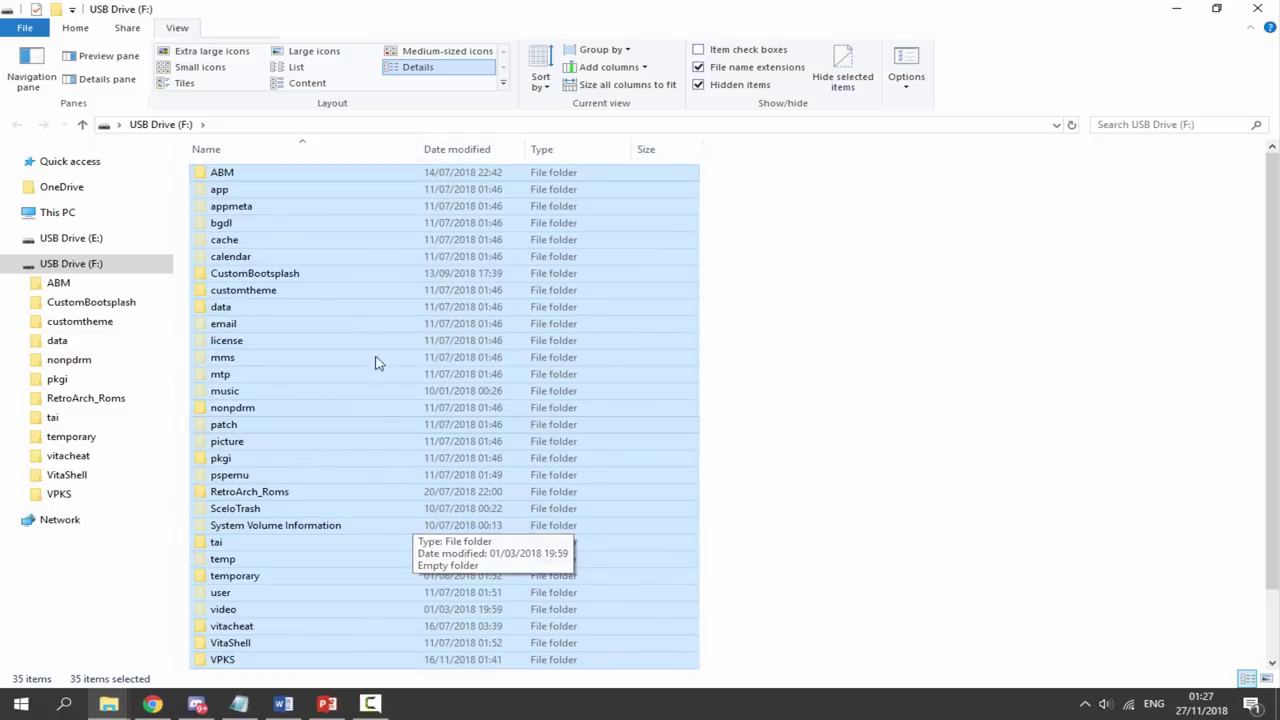
right_click(284, 244)
left_click(330, 451)
scroll(430, 420, "down", 2)
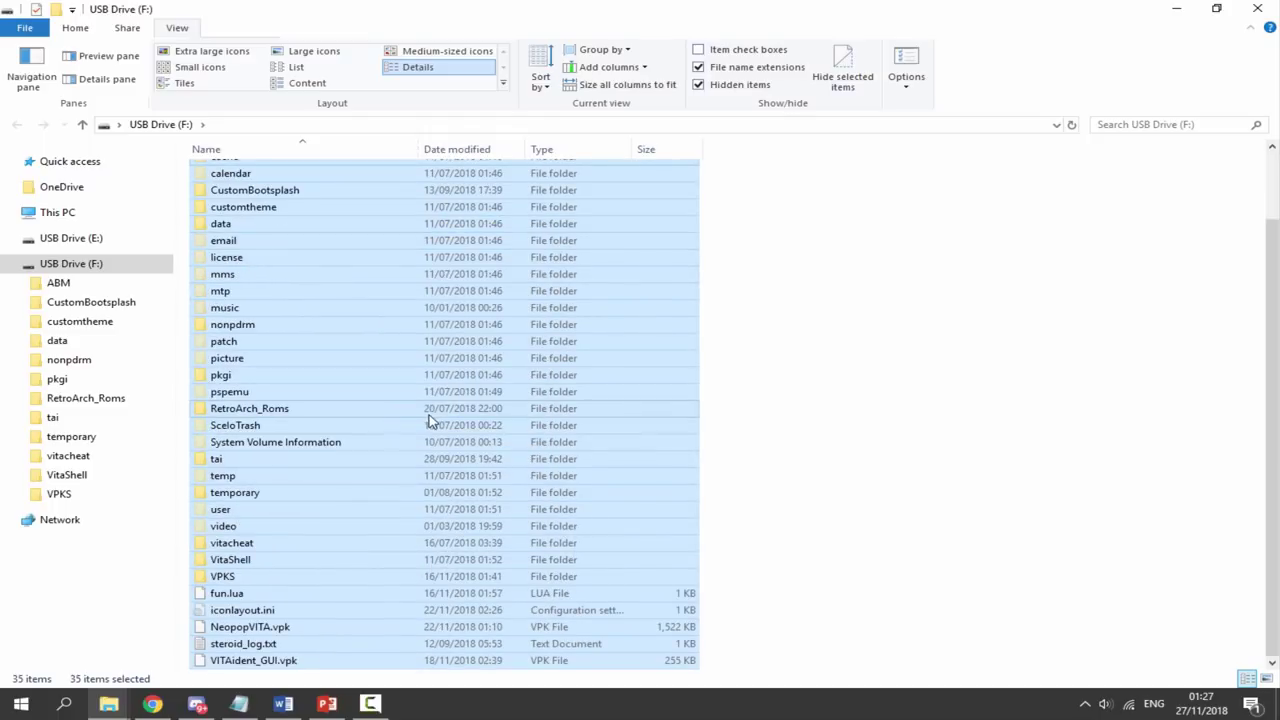
scroll(407, 521, "up", 2)
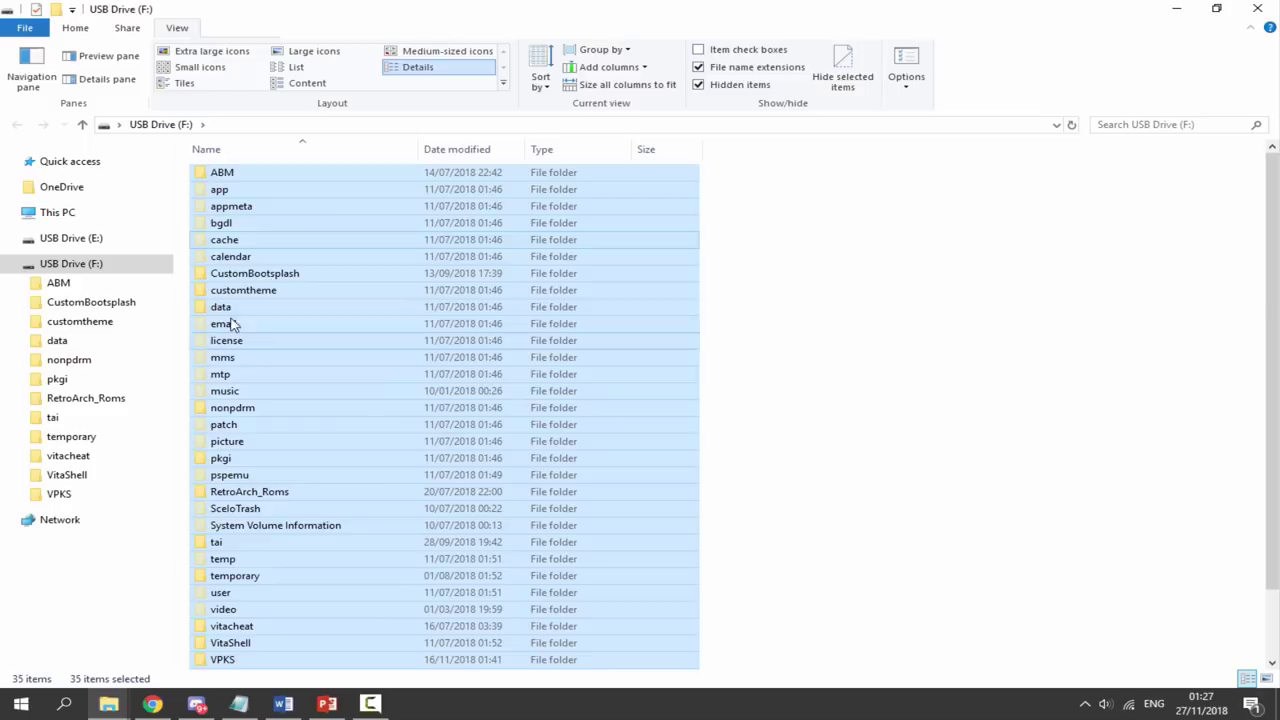
Paste the copied files and folders onto USB Drive (E:), replacing files with the same names in the destination
left_click(100, 241)
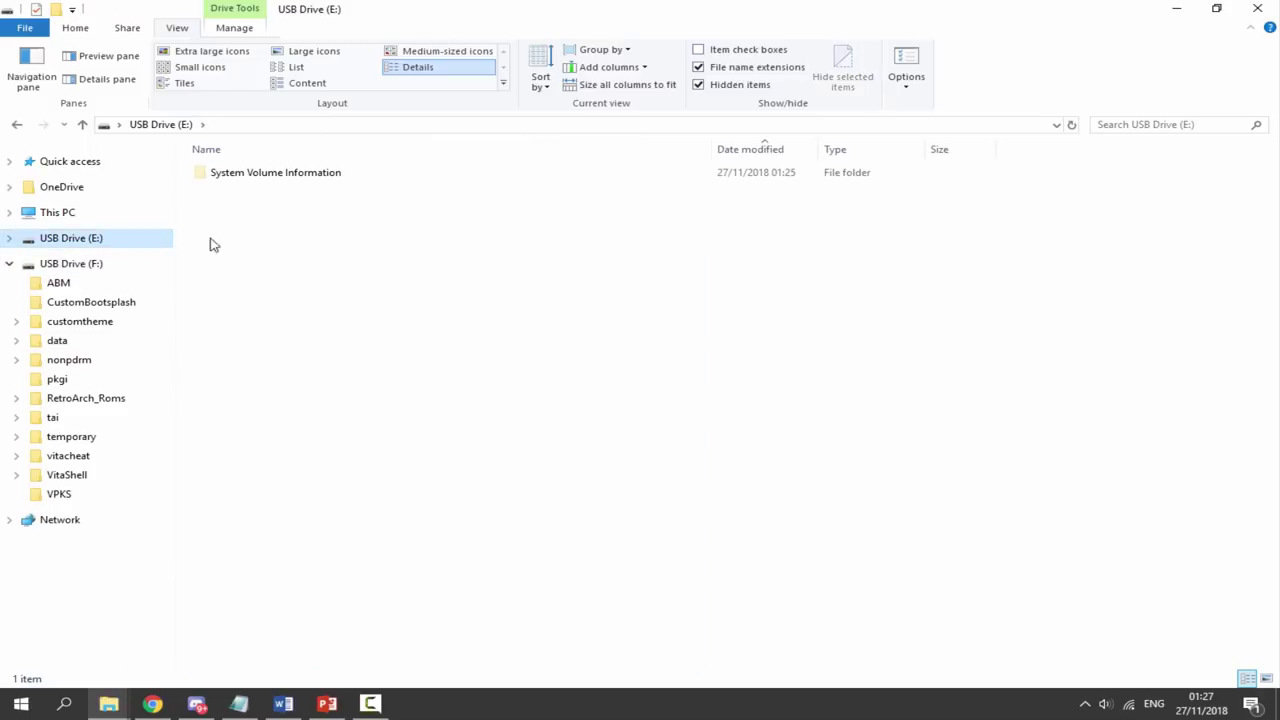
right_click(292, 235)
left_click(336, 338)
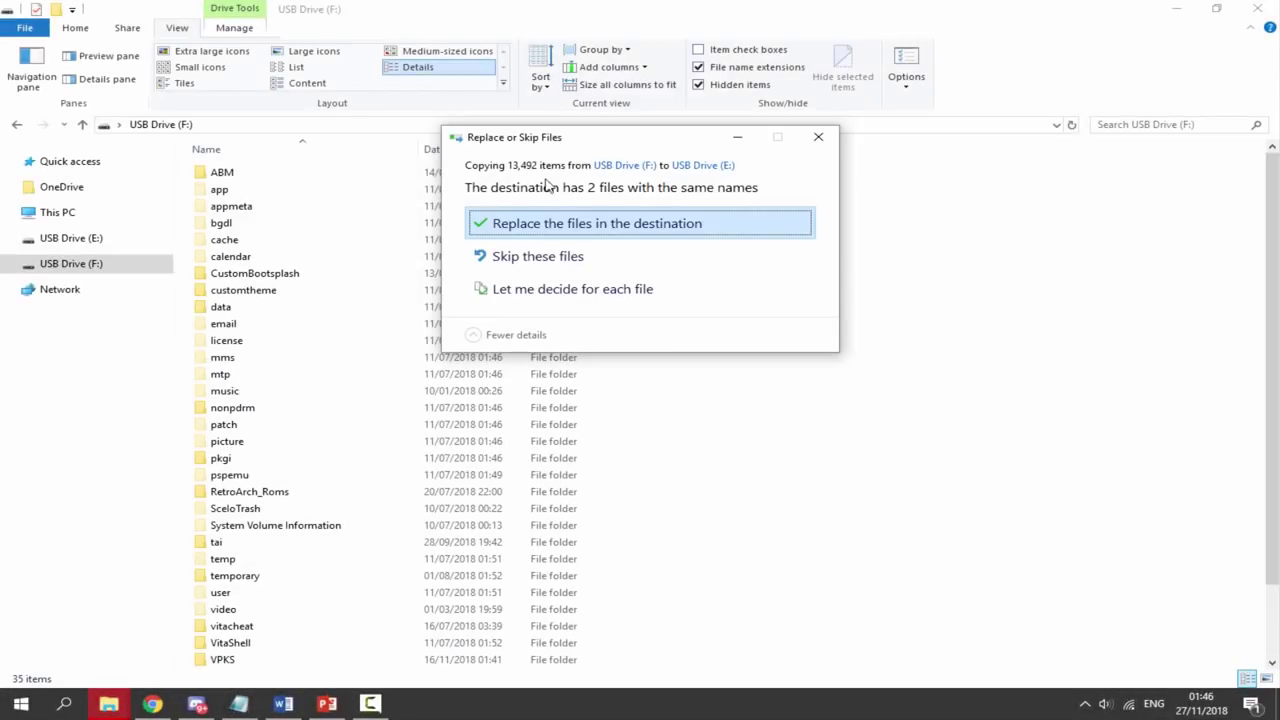
left_click(597, 229)
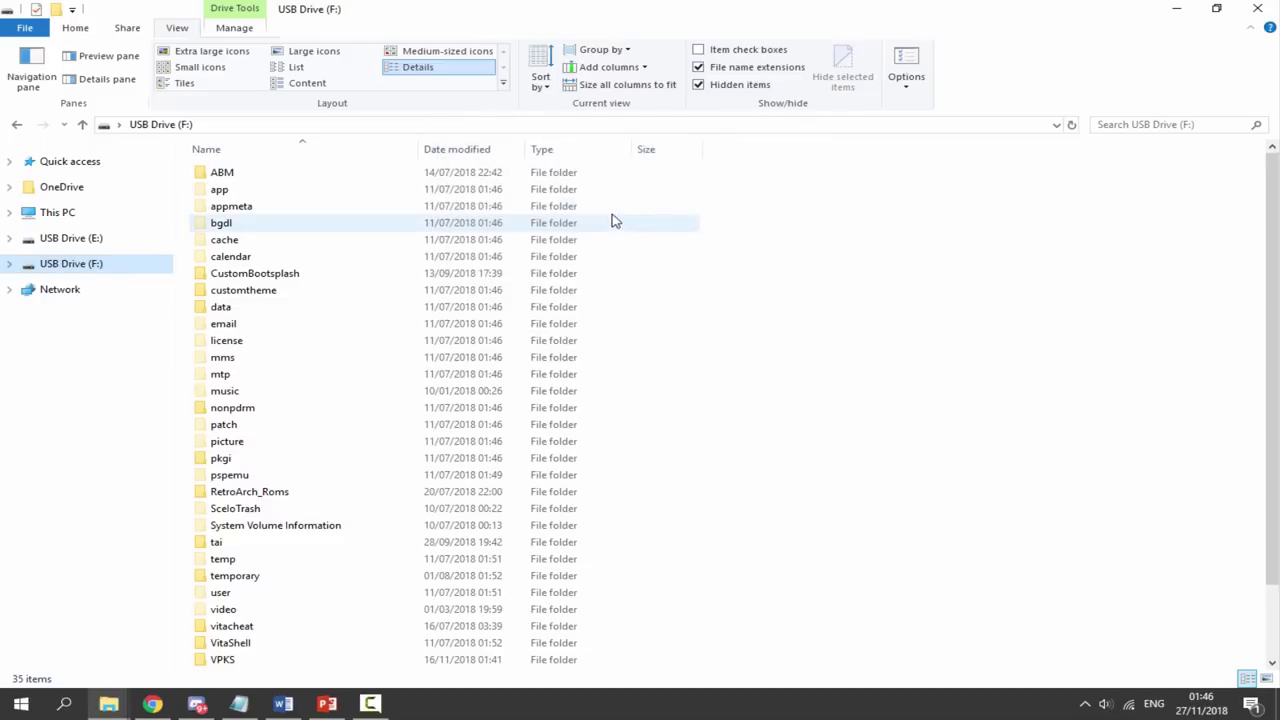
Check the used space of USB Drive (F:) in its properties from This PC, and close them
left_click(89, 214)
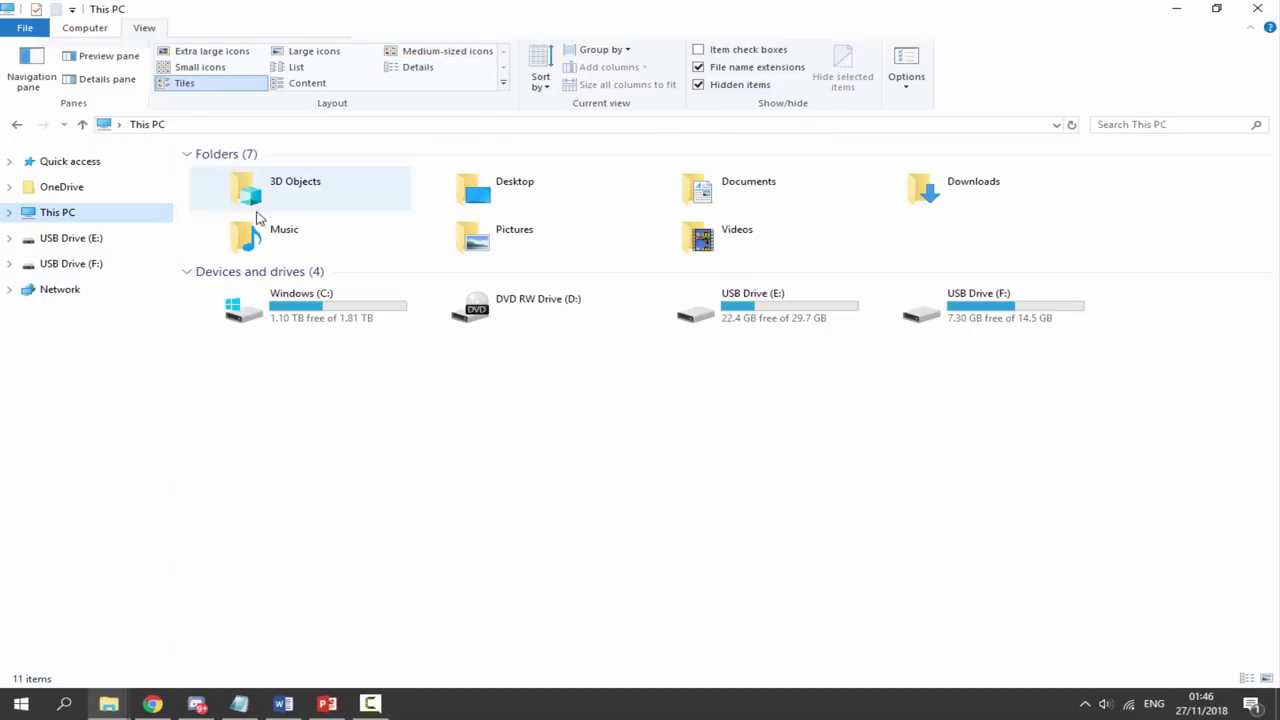
left_click(786, 322)
left_click_drag(978, 360, 966, 326)
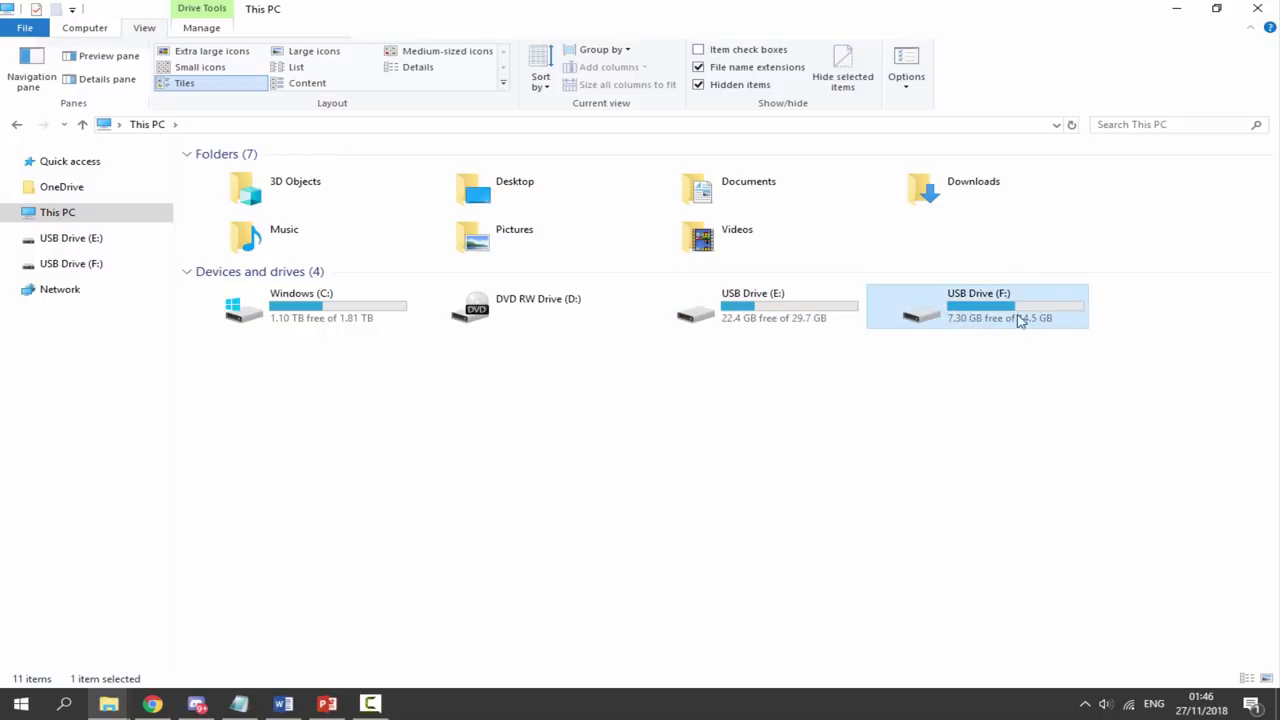
right_click(955, 316)
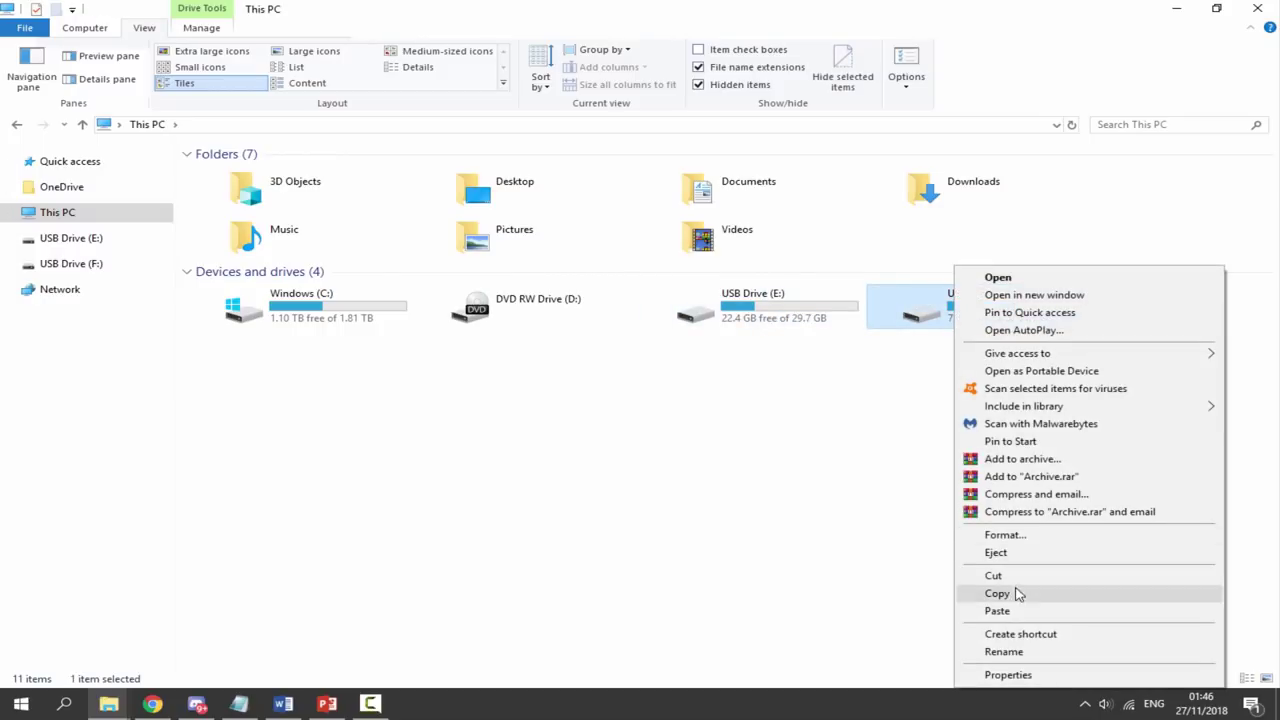
left_click(1004, 677)
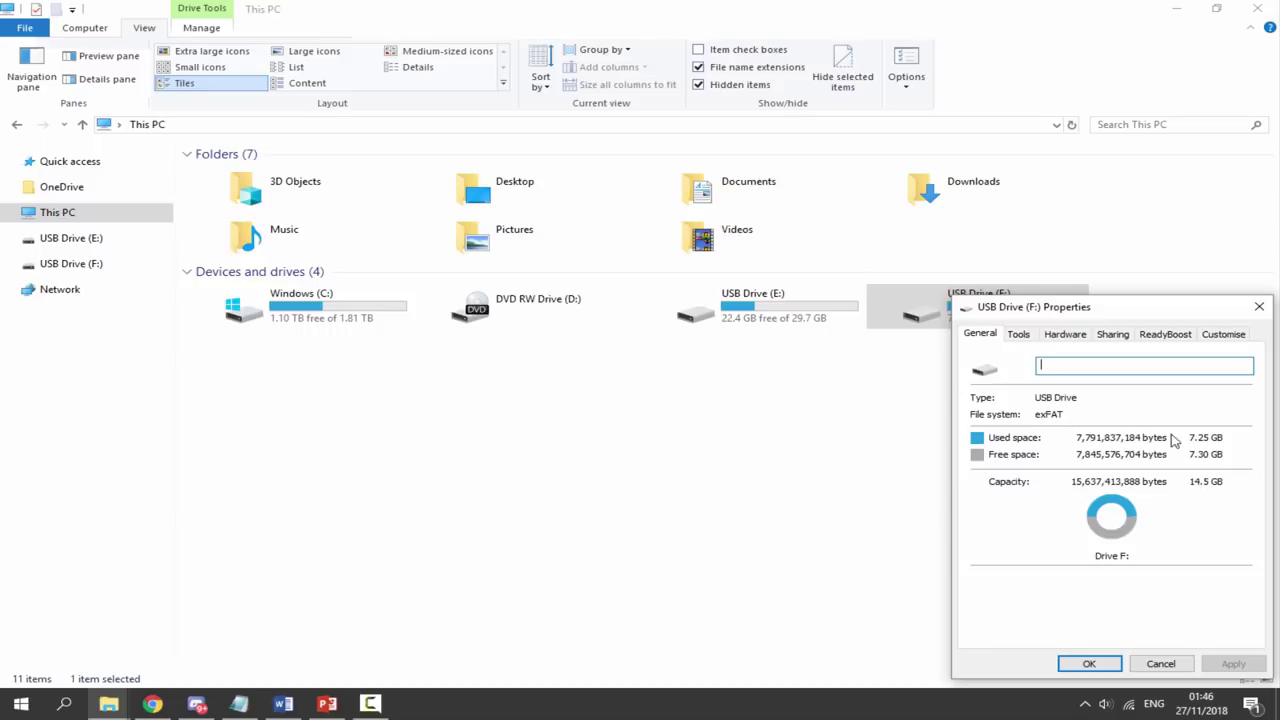
left_click(1262, 312)
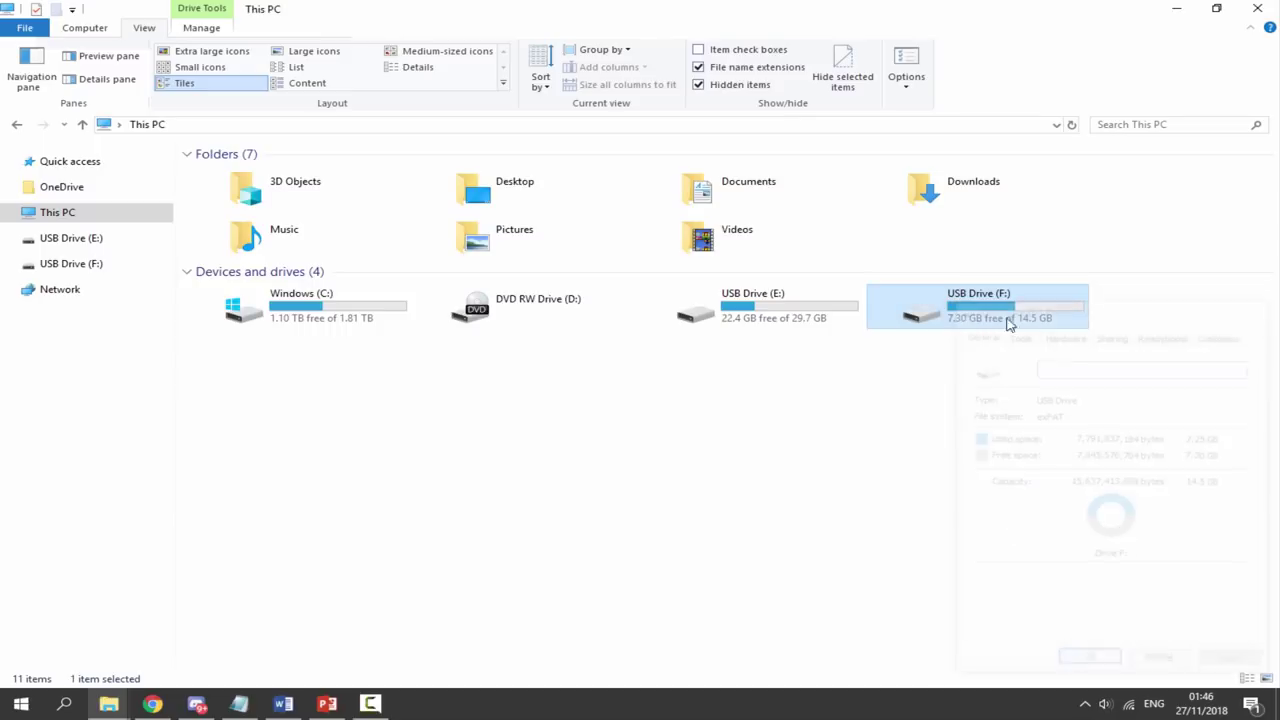
Check the used space of USB Drive (E:) in its properties for comparison, and turn off the display of hidden items
left_click(814, 314)
right_click(757, 314)
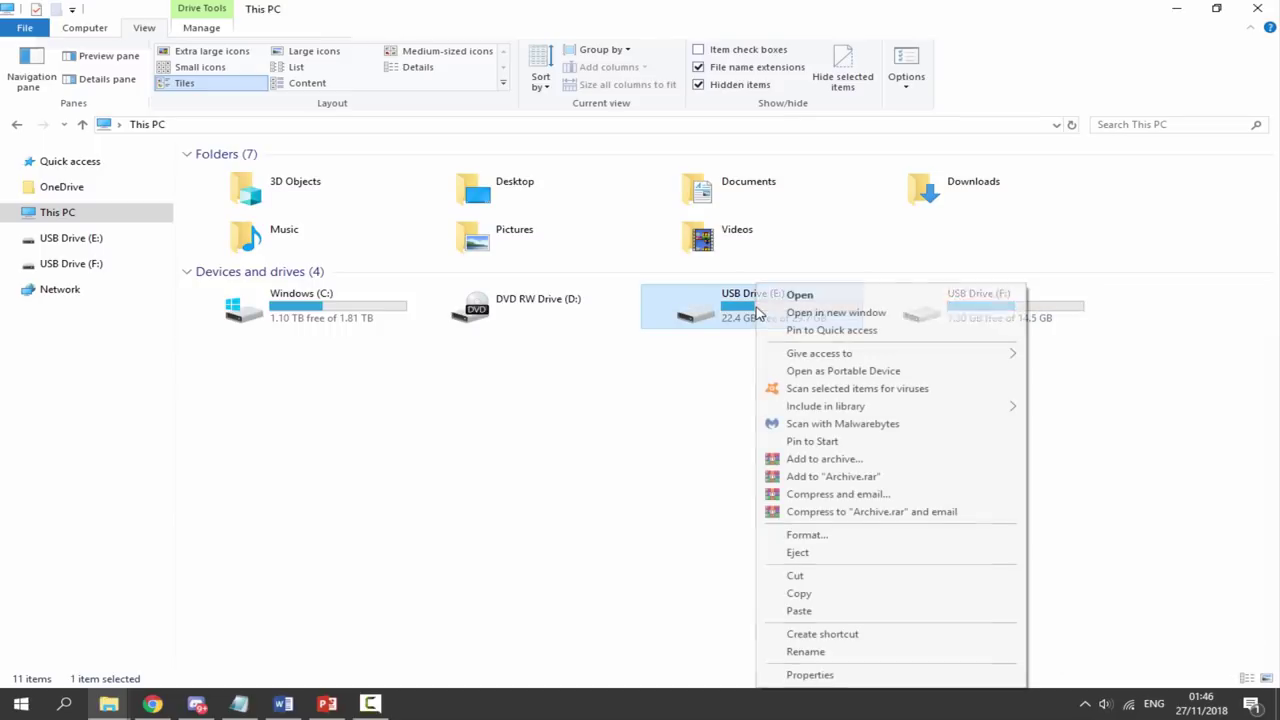
left_click(805, 675)
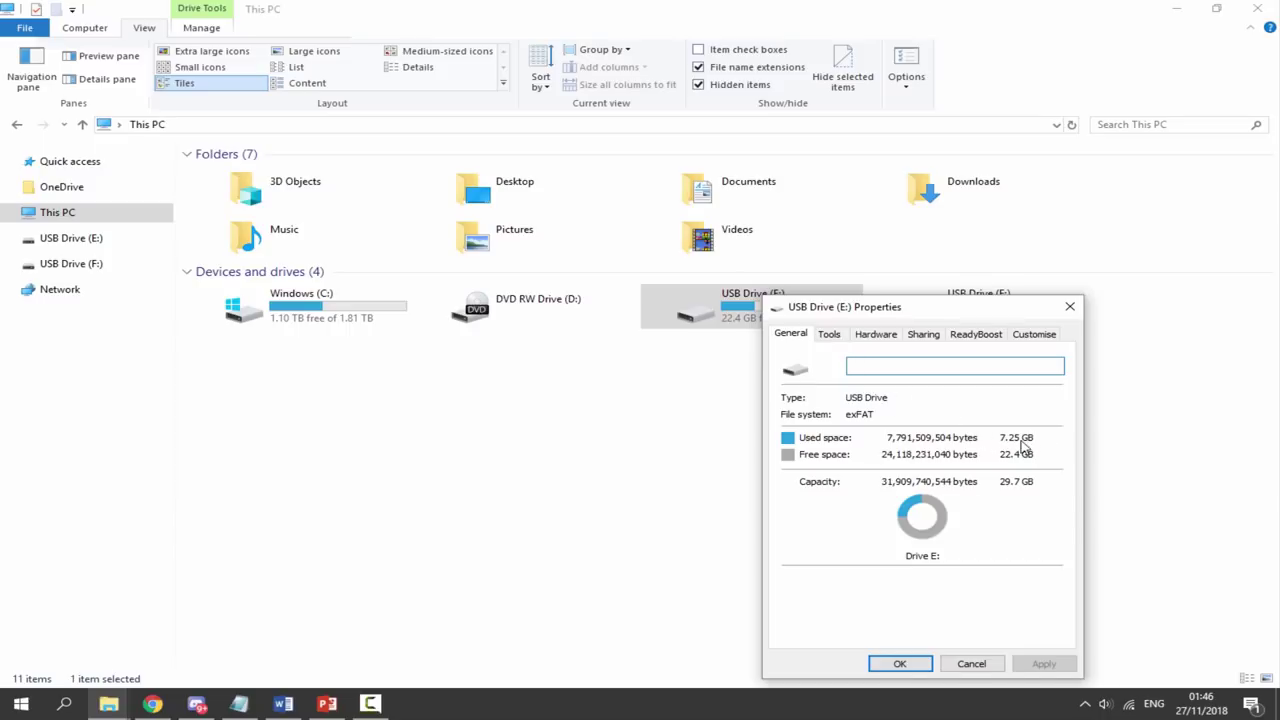
left_click(1067, 309)
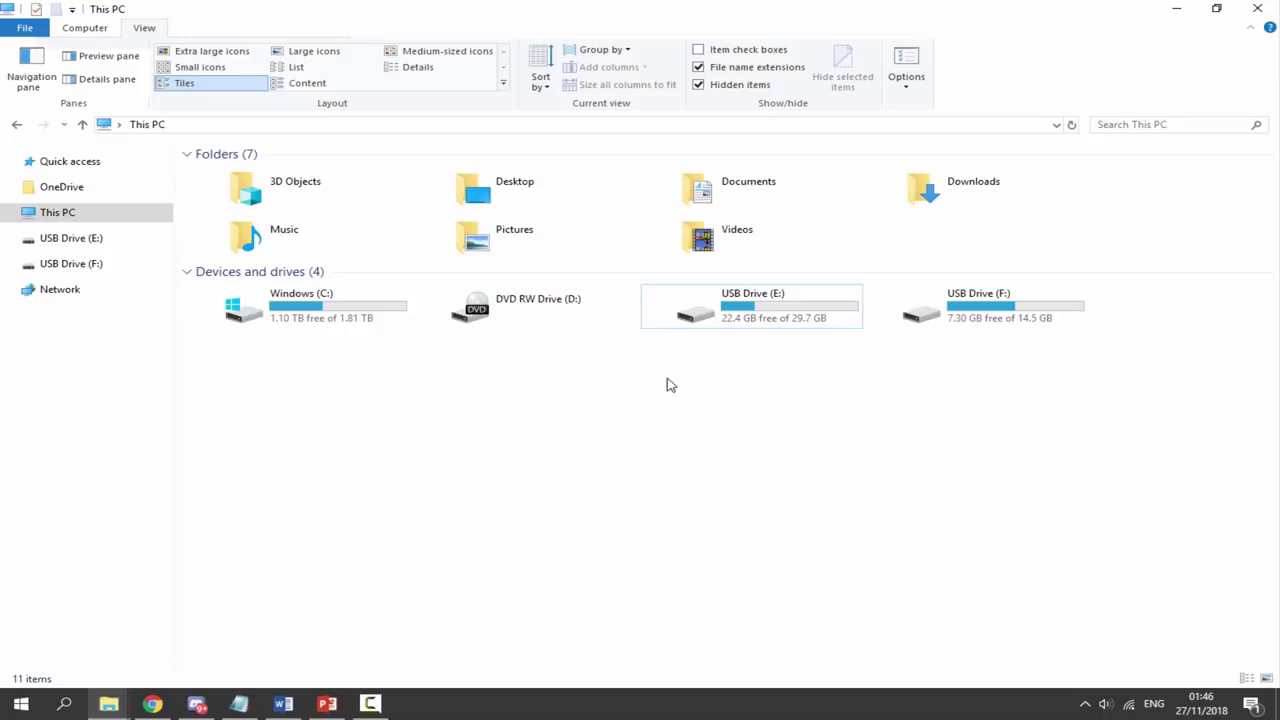
left_click(714, 88)
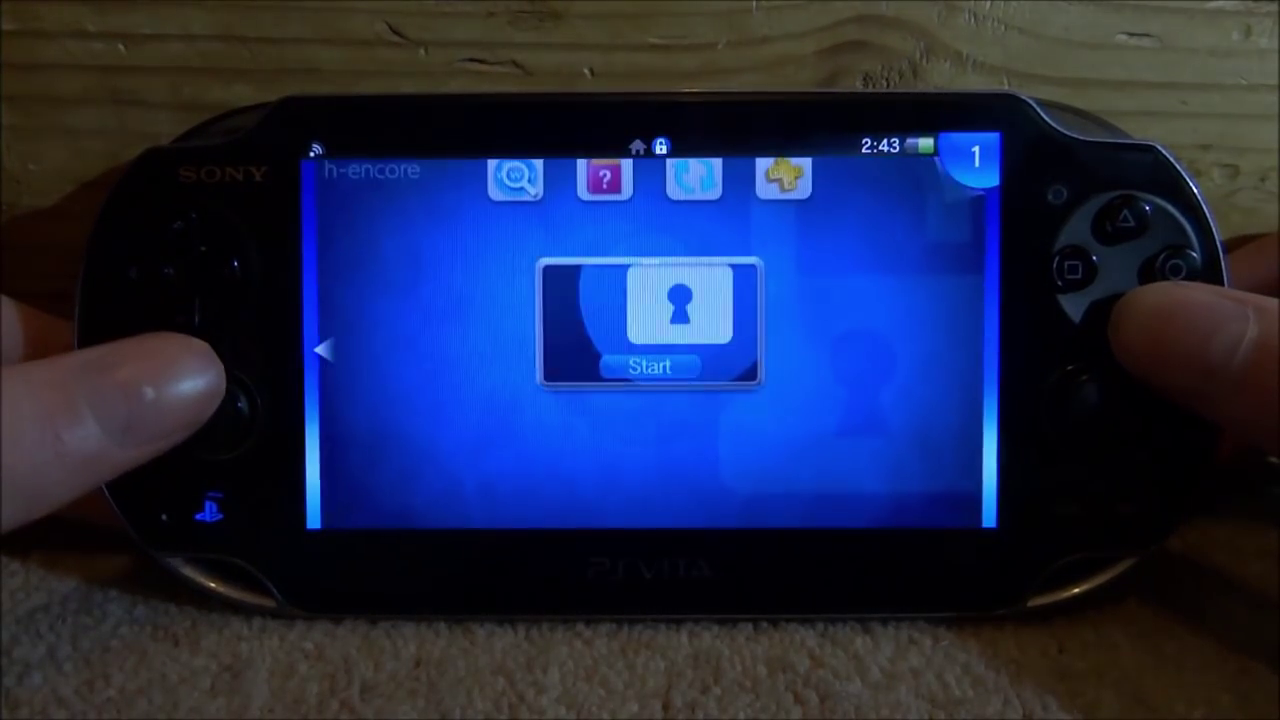
key("Return")
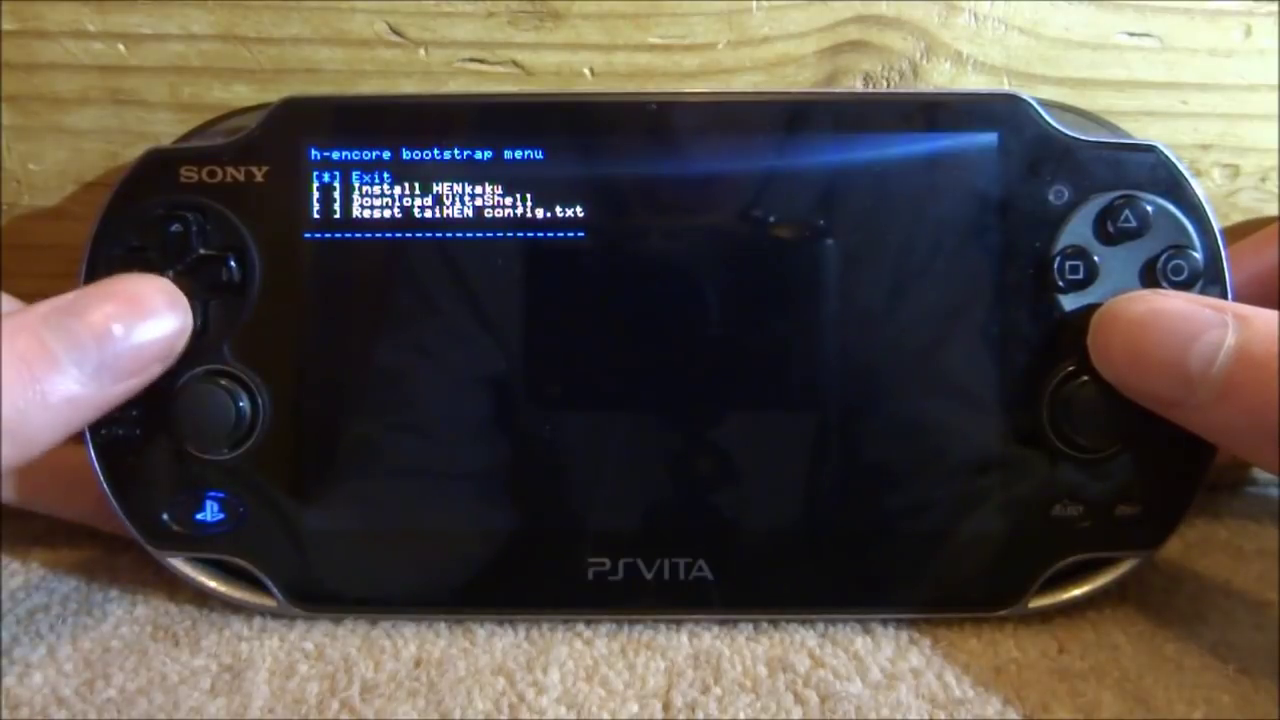
key("Down")
key("Return")
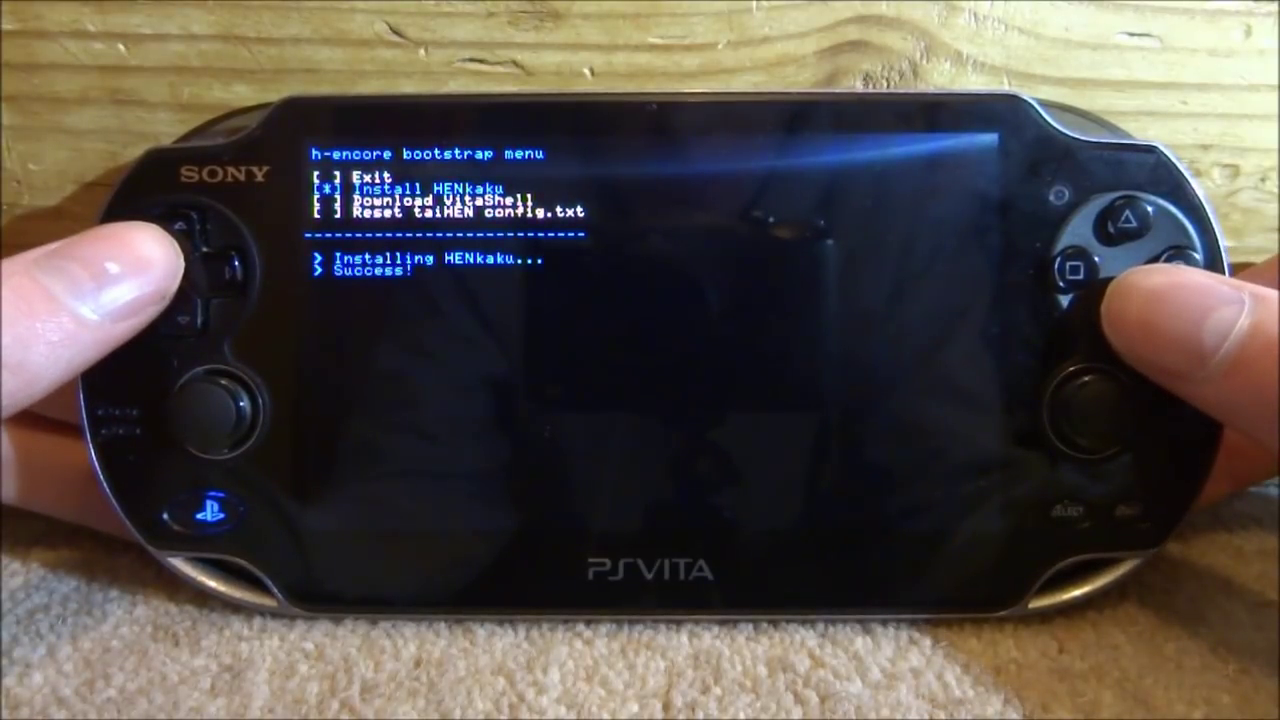
key("Up")
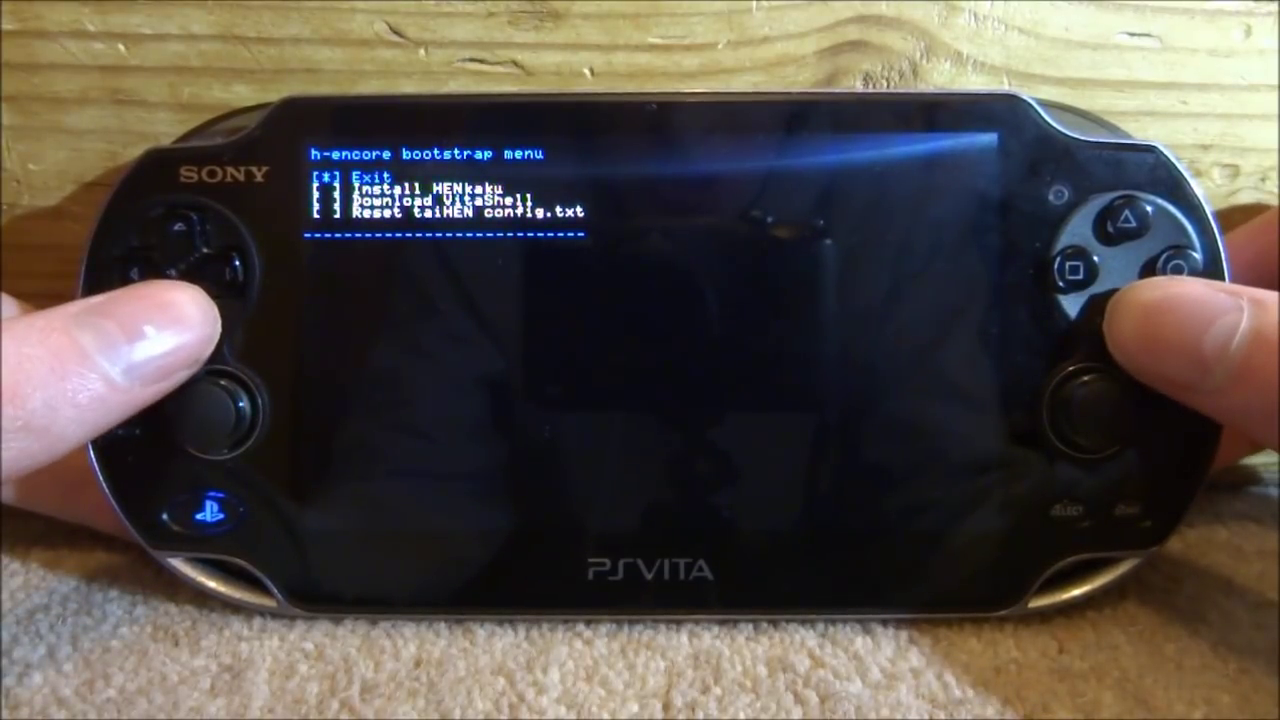
key("Return")
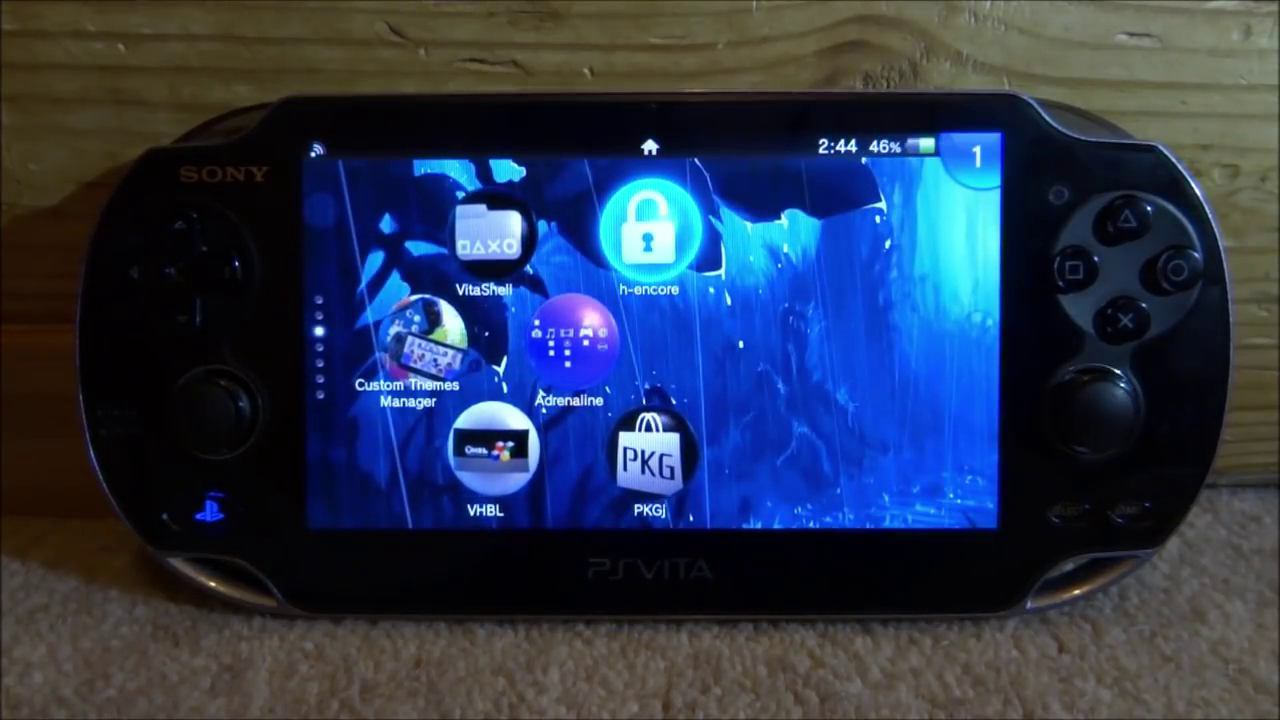
key("Return")
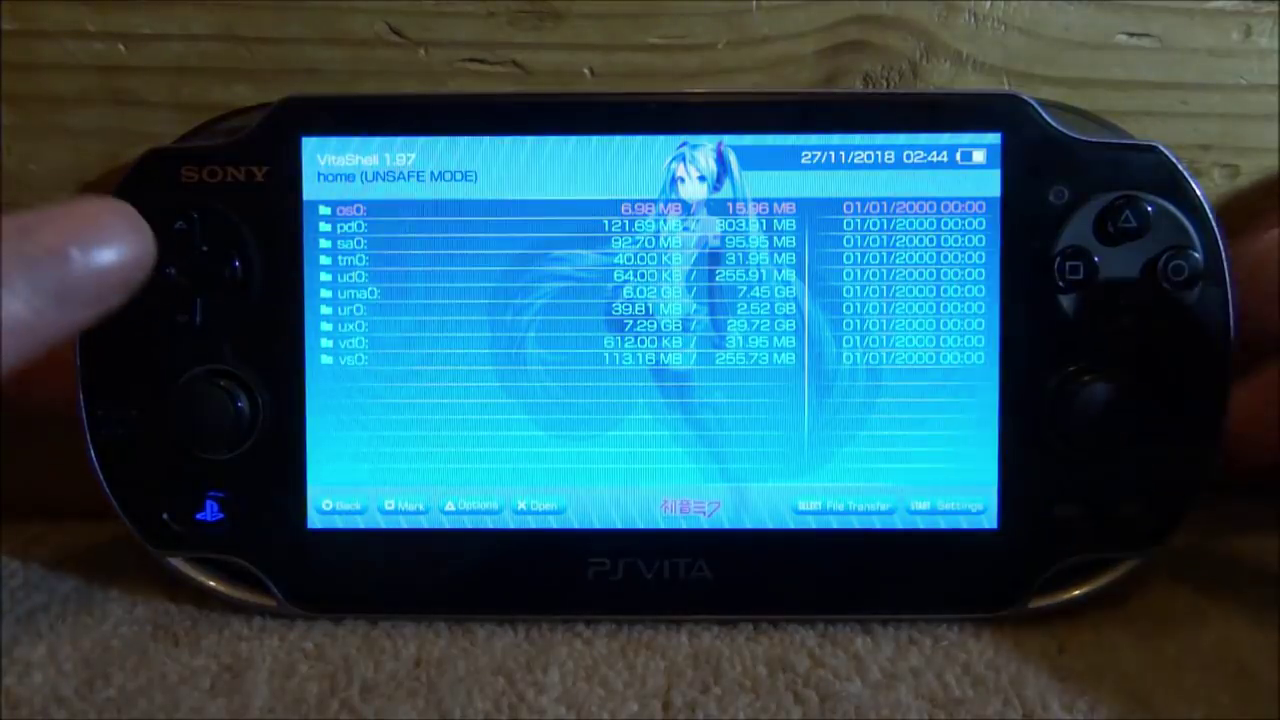
key("Down")
key("Down")
key("Down")
key("Down")
key("Down")
key("Down")
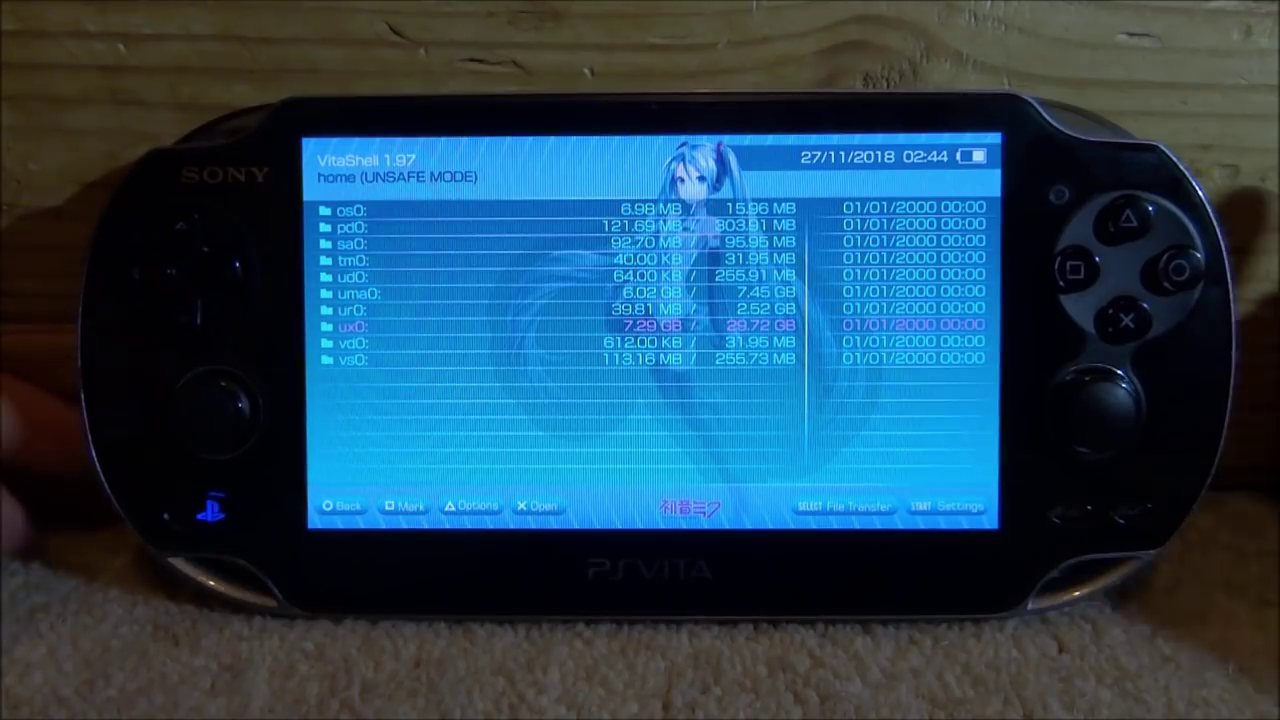
key("super")
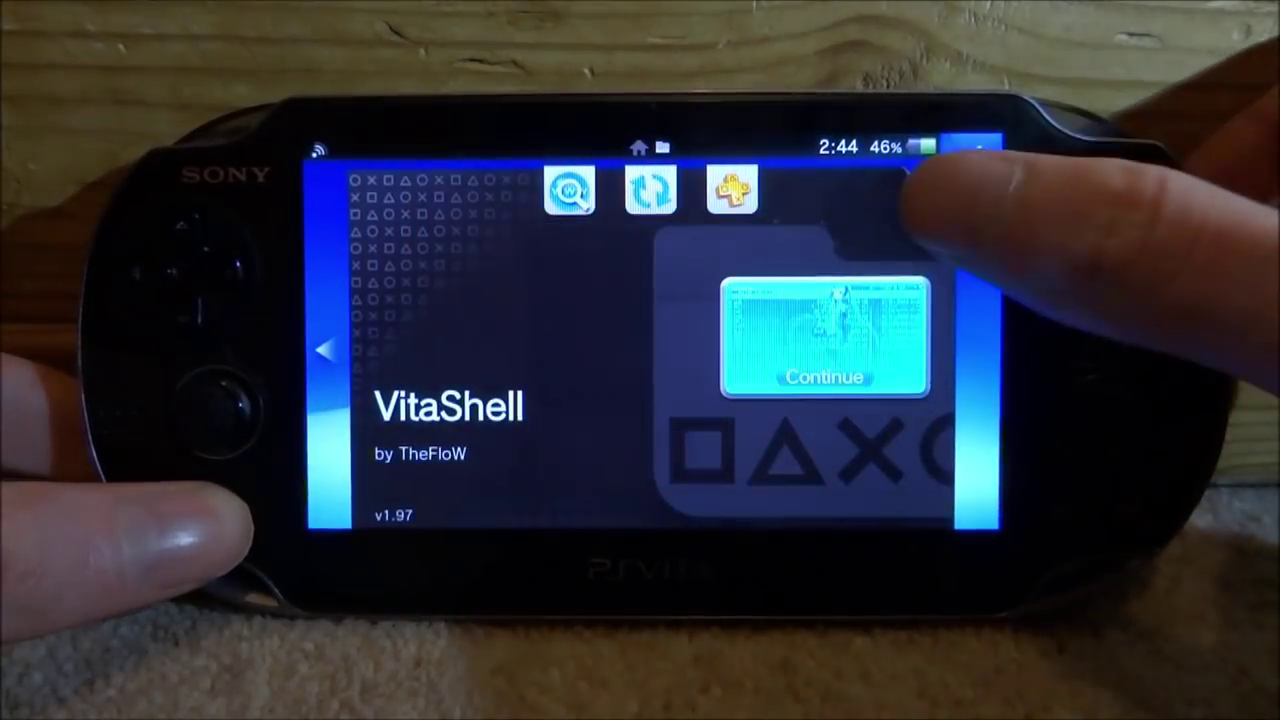
left_click_drag(905, 210, 914, 471)
key("Down")
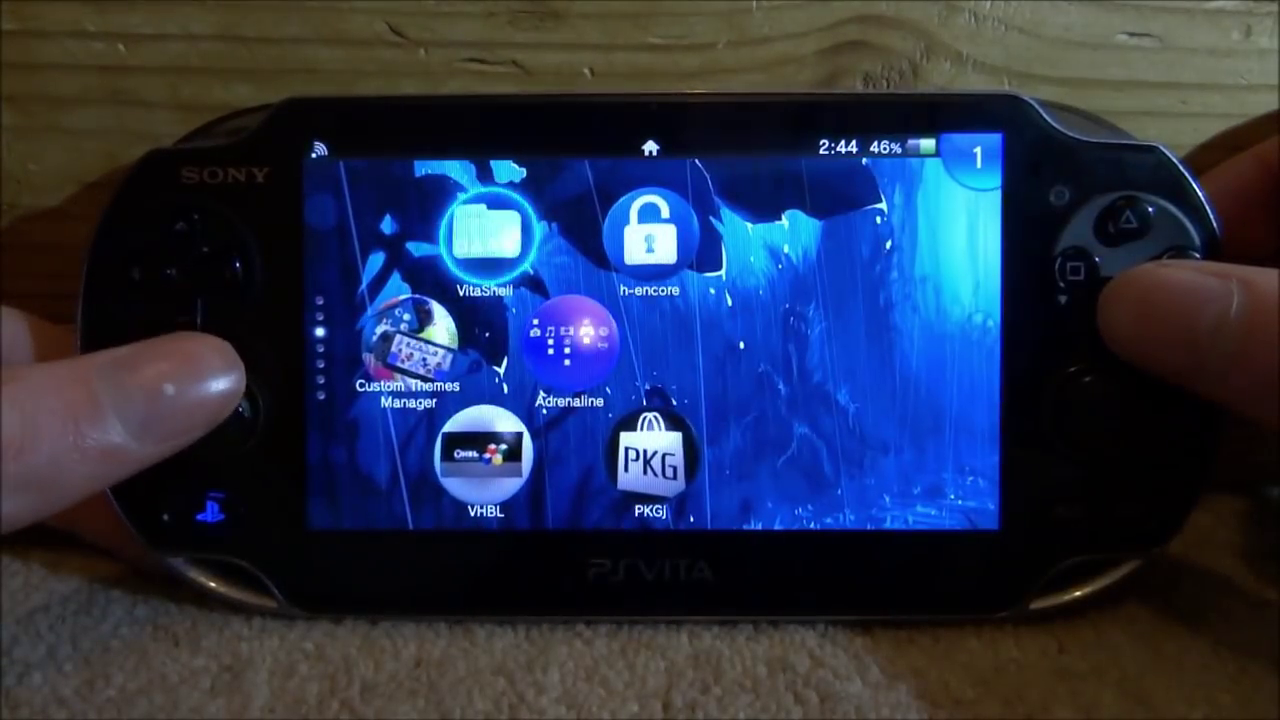
key("Up")
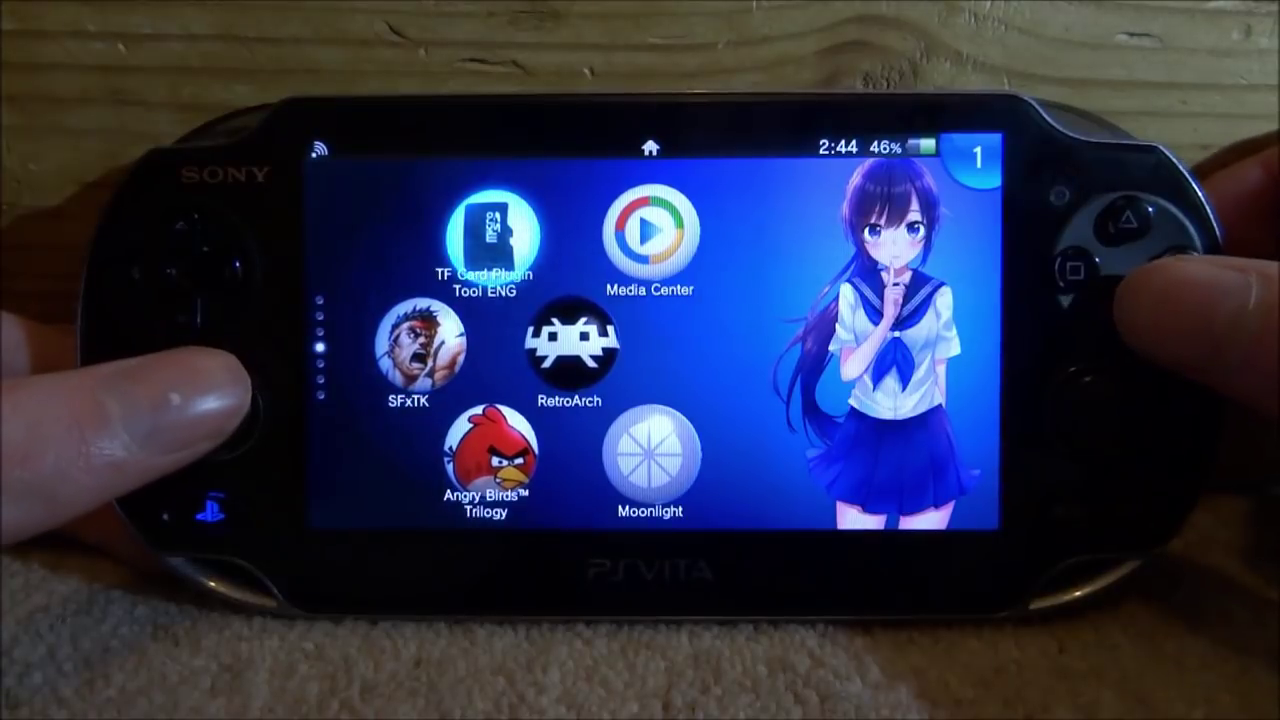
key("Return")
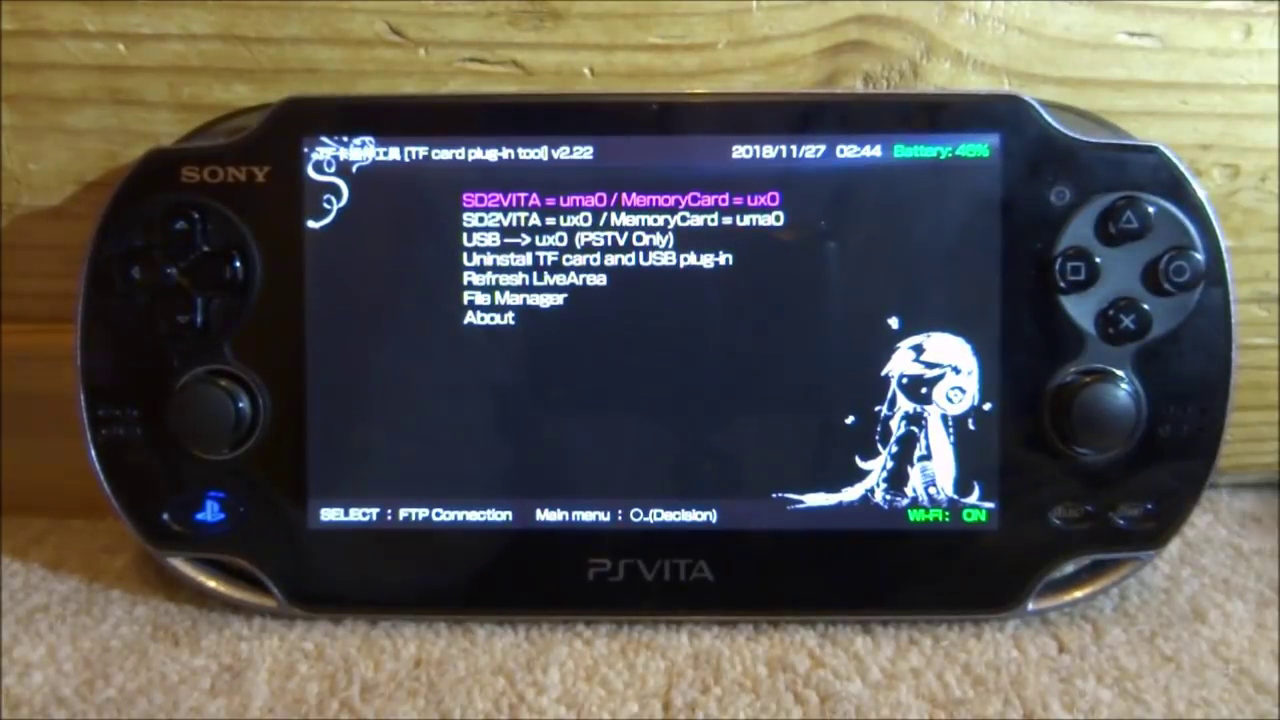
key("Down")
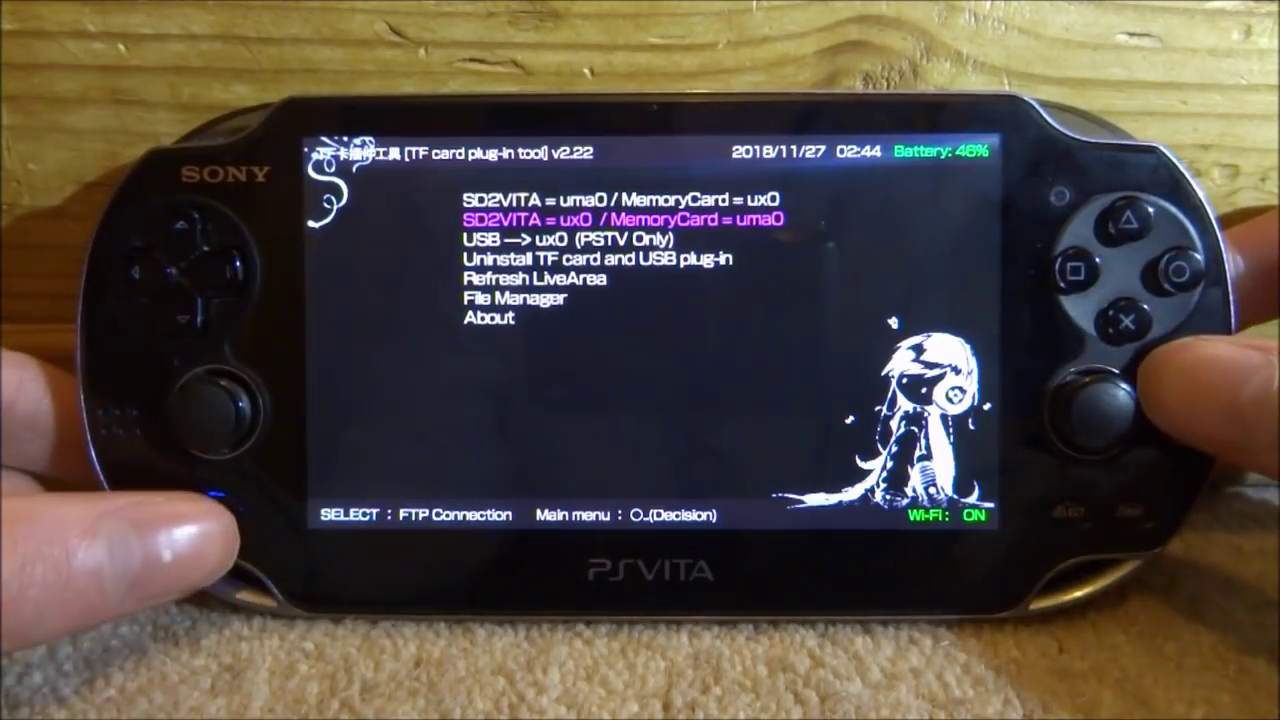
key("super")
left_click_drag(912, 185, 760, 330)
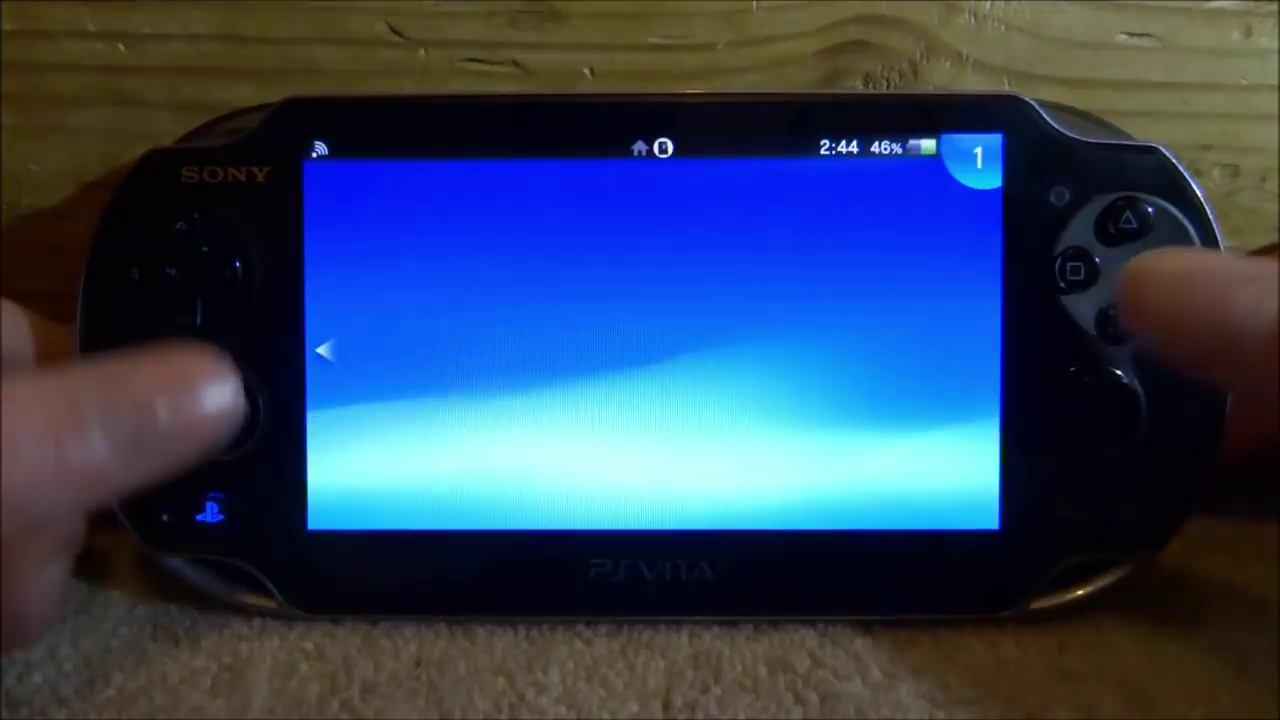
key("Down")
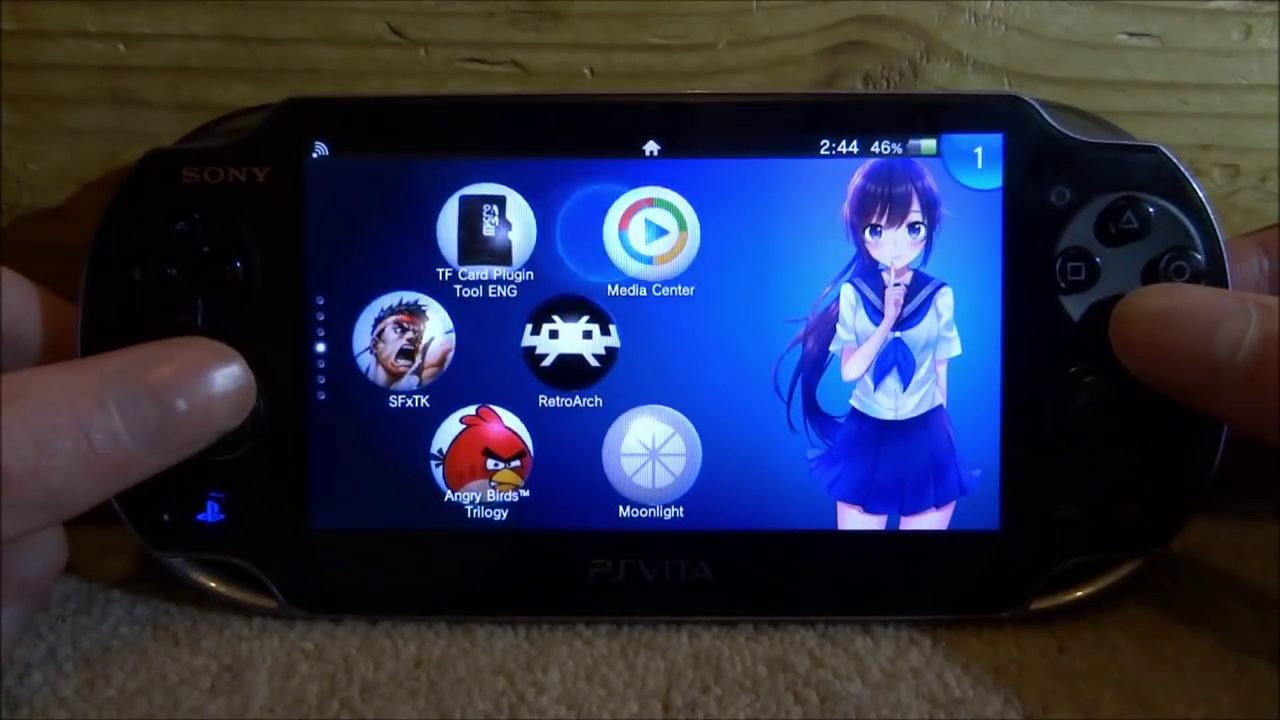
key("Down")
key("Down")
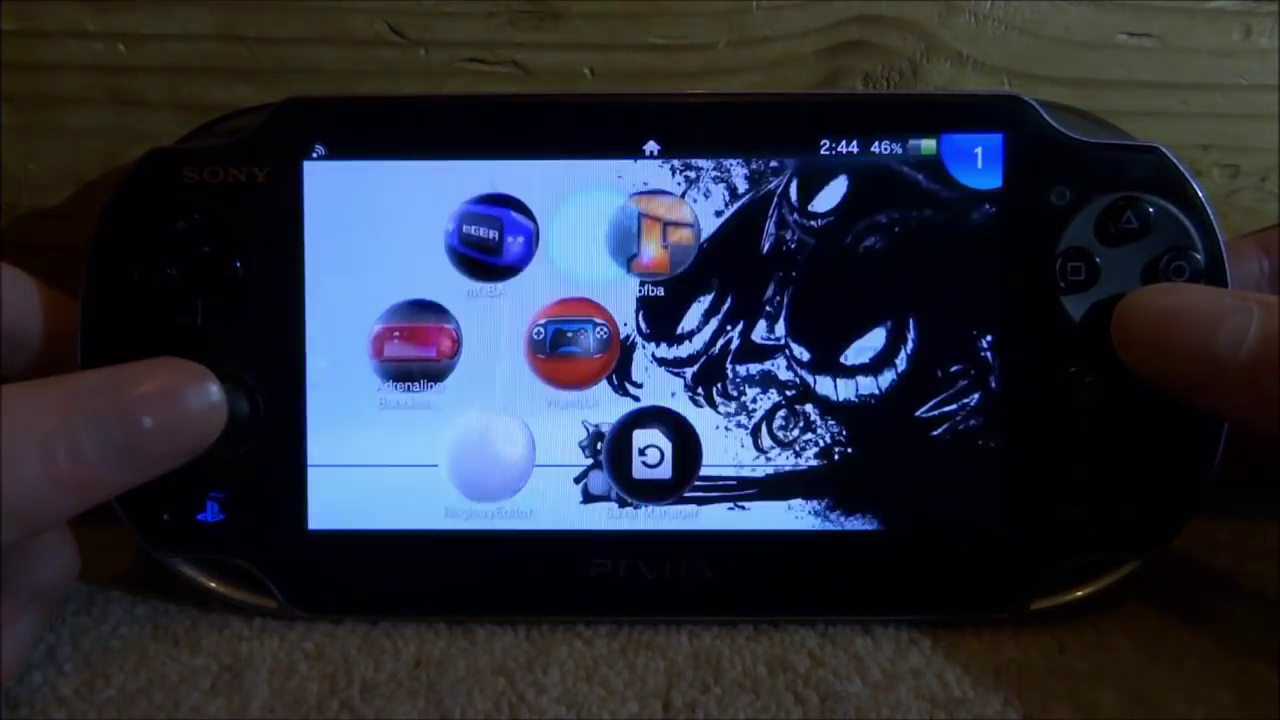
key("Return")
key("Return")
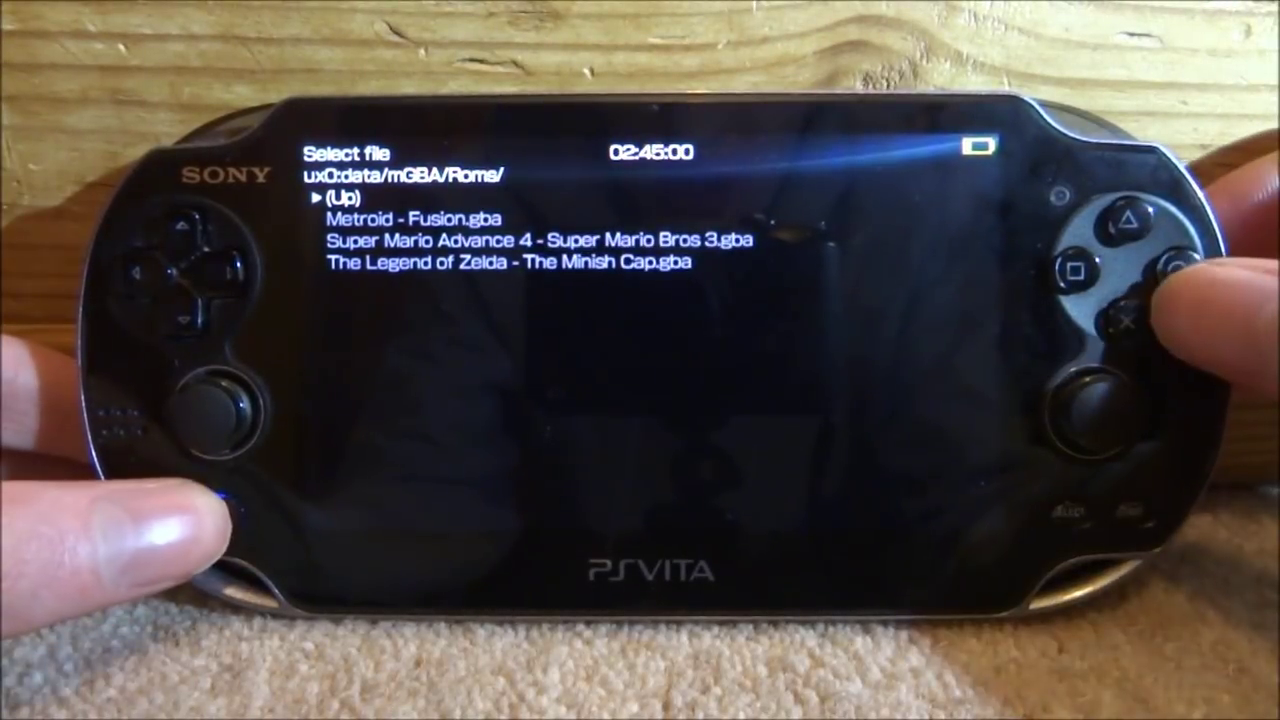
key("super")
left_click_drag(990, 165, 620, 450)
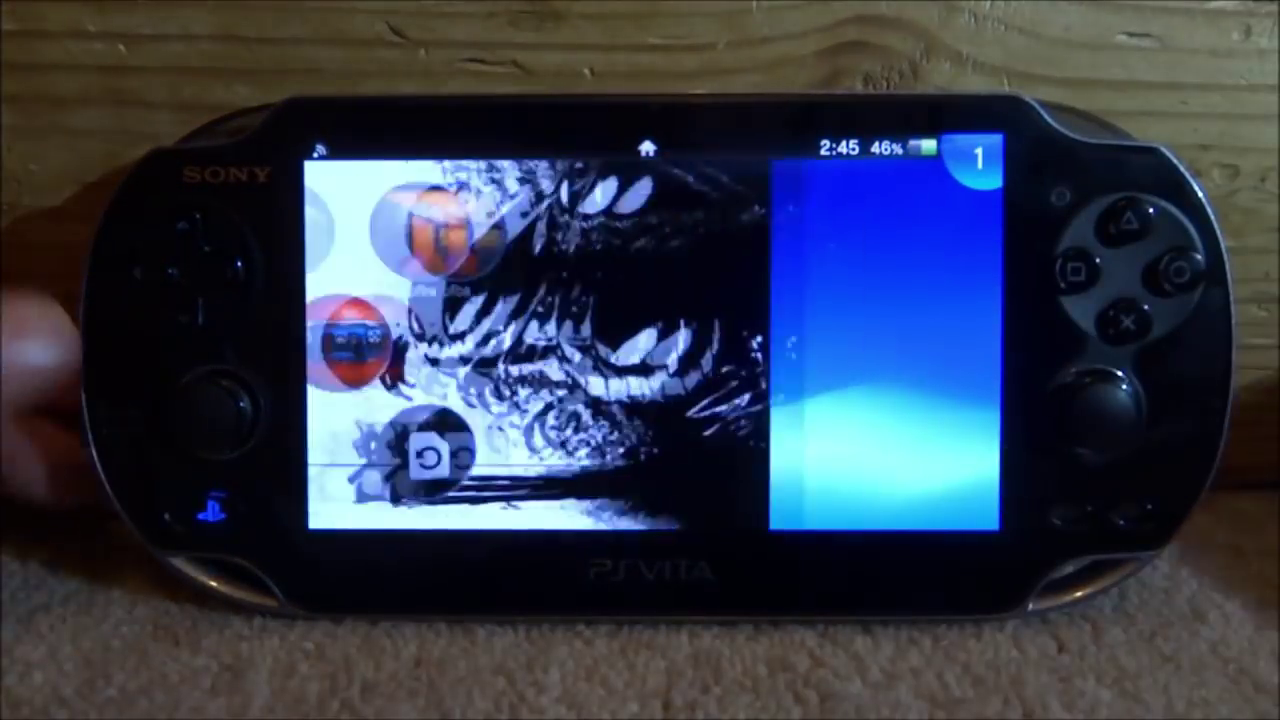